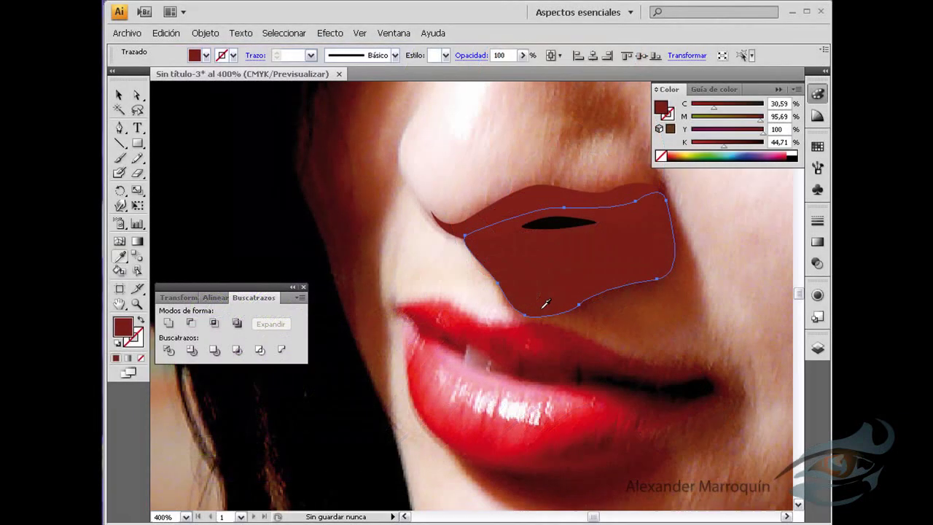
# - Swap the dark red shape's fill and stroke, deselect it, and zoom closely onto the lips
pyautogui.hotkey('shift', 'x')
pyautogui.hotkey('shift', 'x')
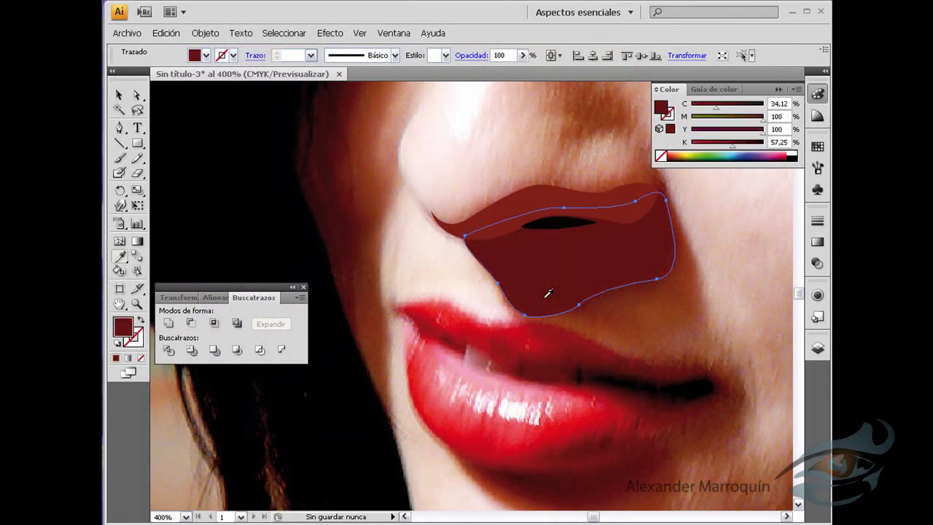
pyautogui.click(698, 266)
pyautogui.hotkey('ctrl', '-')
pyautogui.scroll(-3, 483, 296)
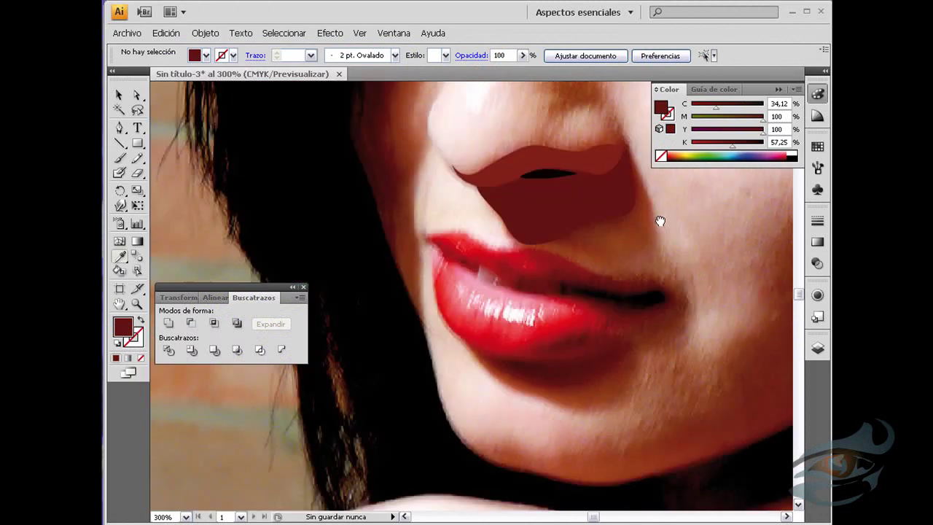
pyautogui.press('p')
pyautogui.moveTo(431, 200); pyautogui.dragTo(712, 394)
pyautogui.moveTo(458, 334); pyautogui.dragTo(553, 309)
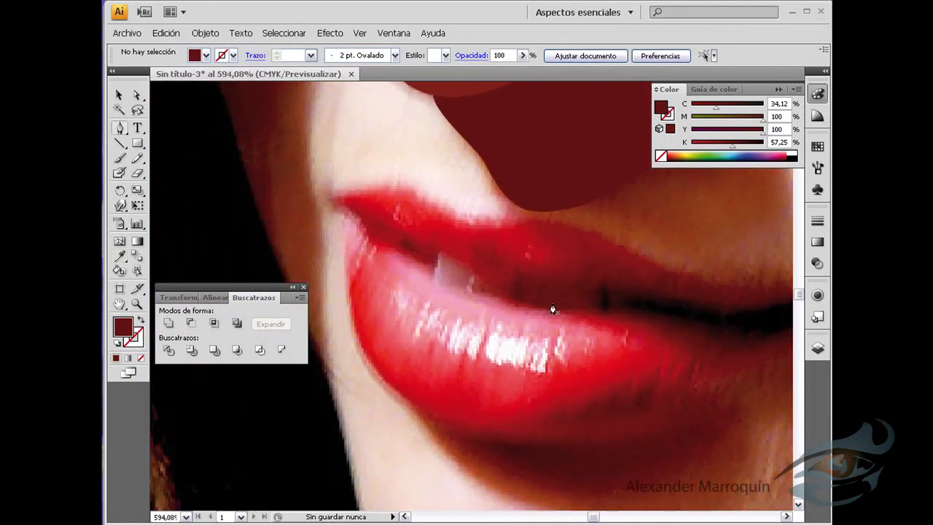
# - Trace a closed curved path around the opening between the lips
pyautogui.click(411, 239)
pyautogui.moveTo(488, 268); pyautogui.dragTo(500, 270)
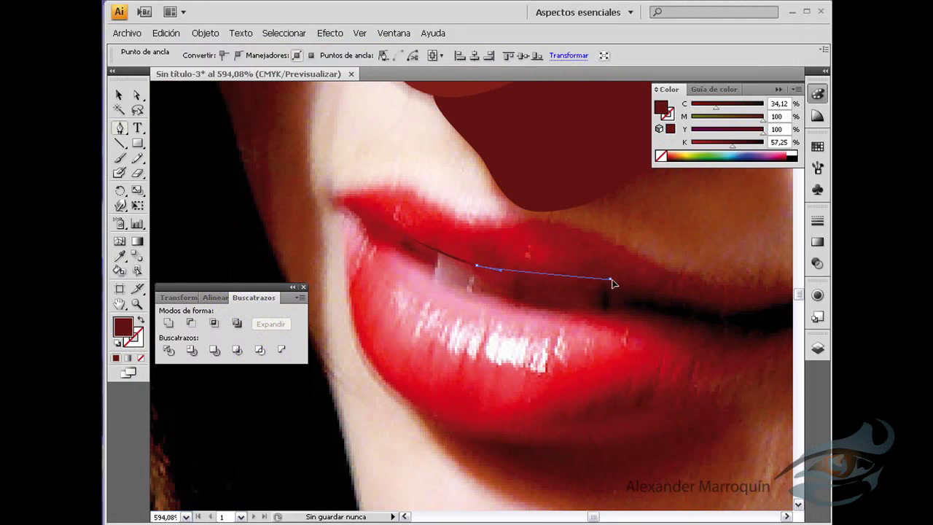
pyautogui.moveTo(610, 279); pyautogui.dragTo(629, 284)
pyautogui.moveTo(705, 300); pyautogui.dragTo(708, 302)
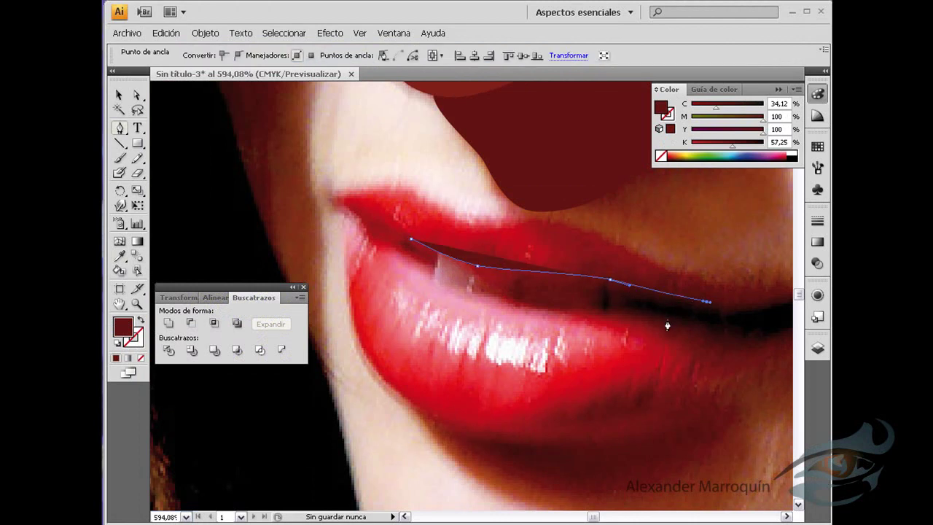
pyautogui.moveTo(643, 312); pyautogui.dragTo(635, 318)
pyautogui.moveTo(487, 309); pyautogui.dragTo(467, 298)
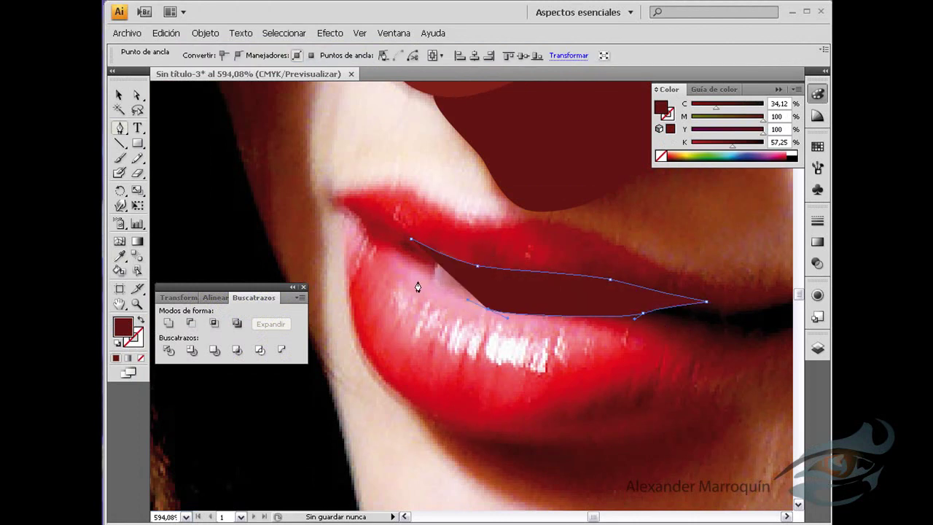
pyautogui.moveTo(412, 275); pyautogui.dragTo(411, 272)
pyautogui.click(411, 240)
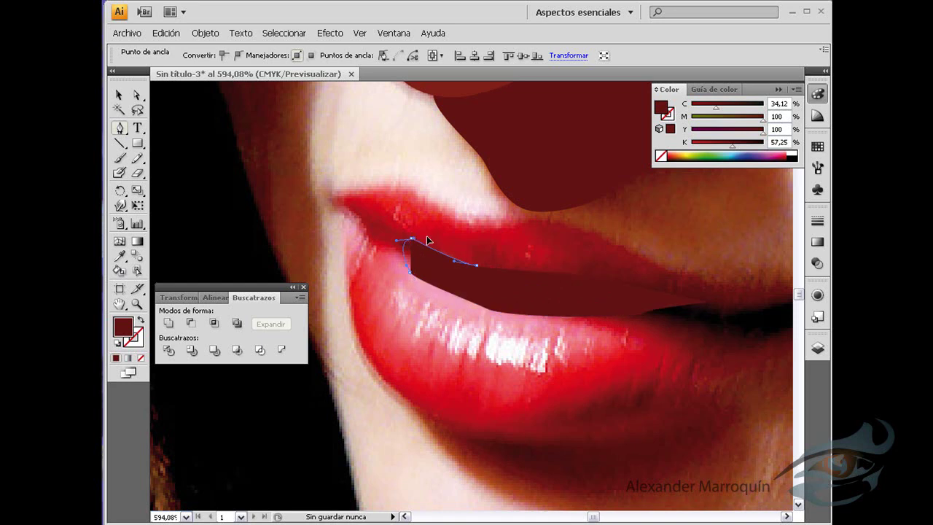
# - Sample a mauve from the photo for the gap path and swap it between fill and stroke
pyautogui.hotkey('shift', 'x')
pyautogui.press('i')
pyautogui.click(447, 259)
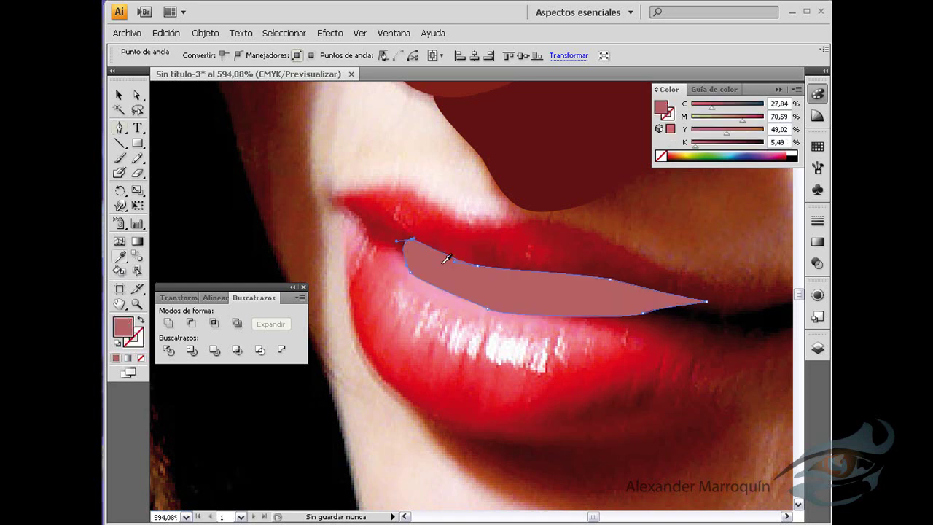
pyautogui.hotkey('shift', 'x')
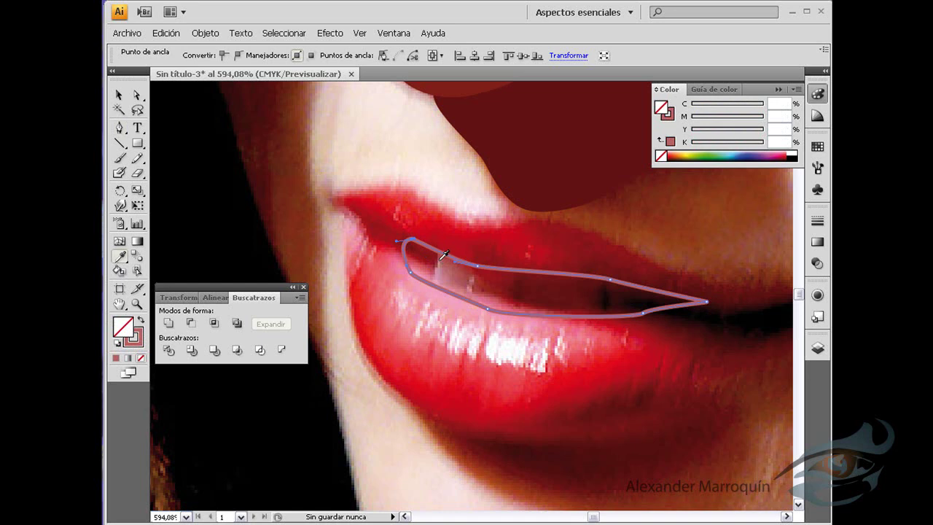
pyautogui.hotkey('shift', 'x')
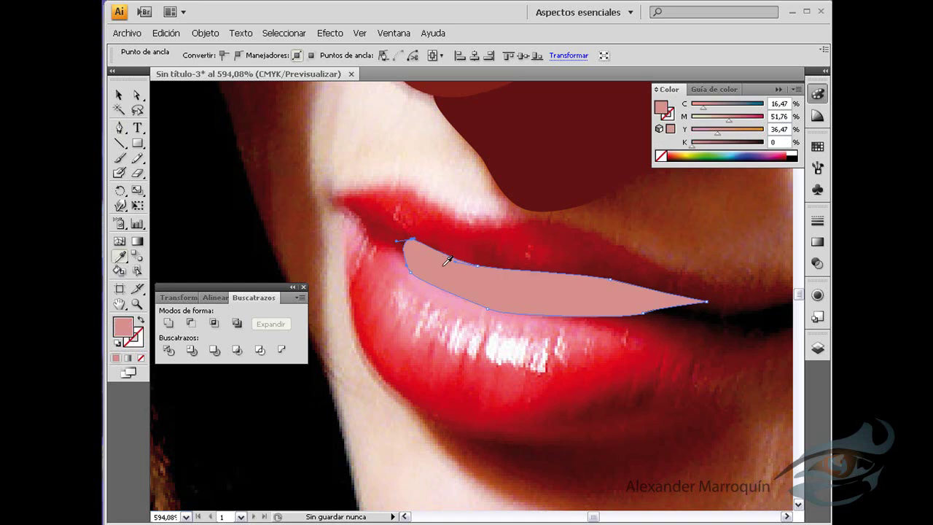
pyautogui.hotkey('shift', 'x')
pyautogui.hotkey('shift', 'x')
pyautogui.hotkey('shift', 'x')
# - Give the gap path a light pink stroke from the Color Guide with no fill
pyautogui.click(817, 116)
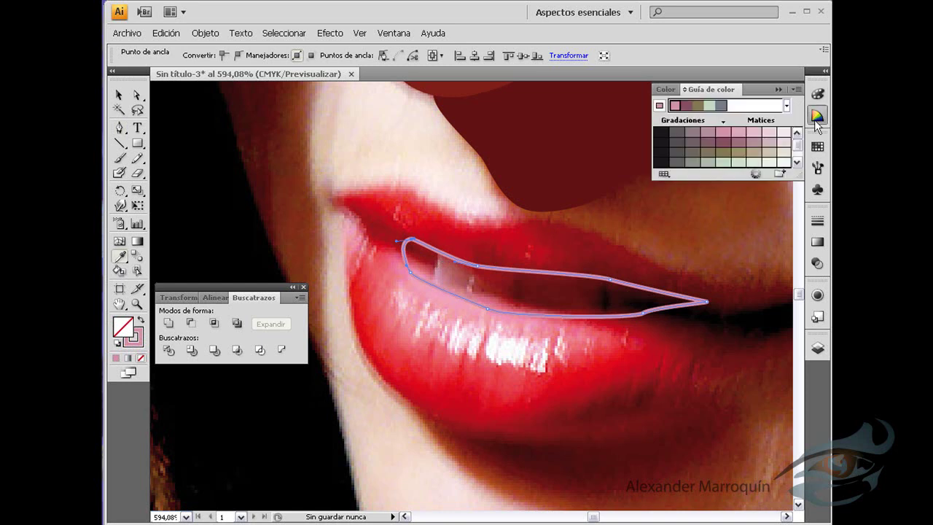
pyautogui.click(135, 355)
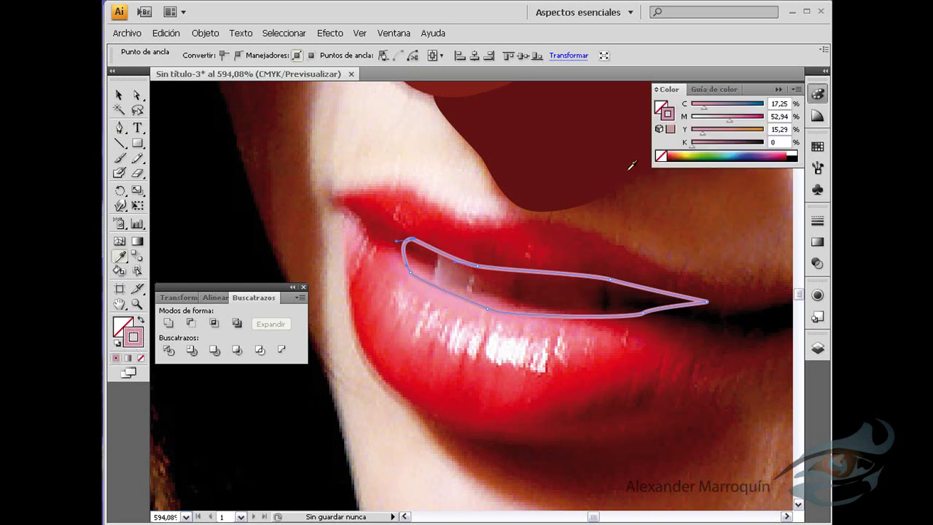
pyautogui.click(666, 113)
pyautogui.click(818, 116)
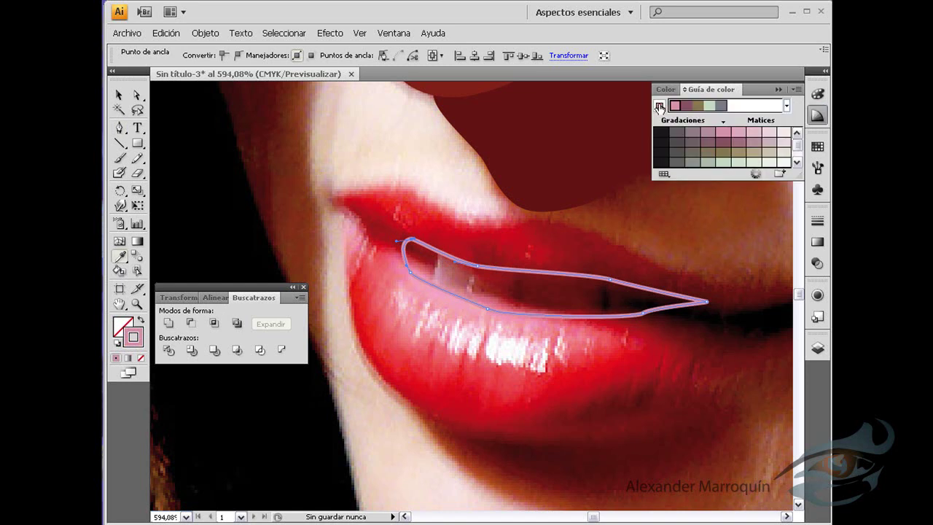
pyautogui.click(769, 134)
pyautogui.hotkey('shift', 'x')
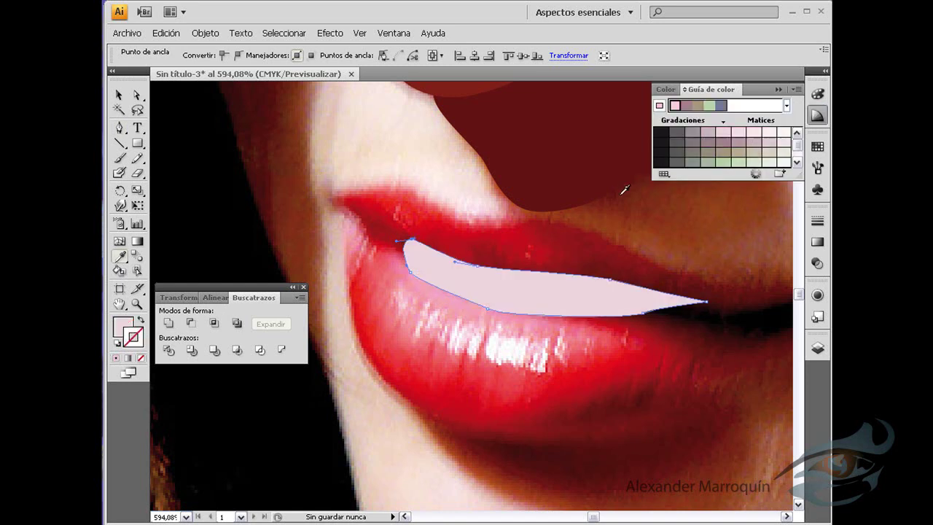
pyautogui.hotkey('shift', 'x')
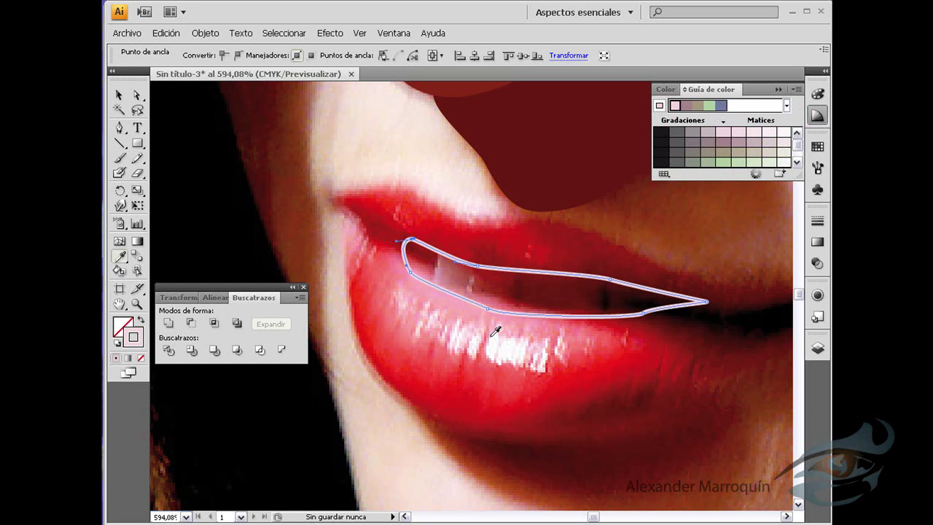
pyautogui.press('p')
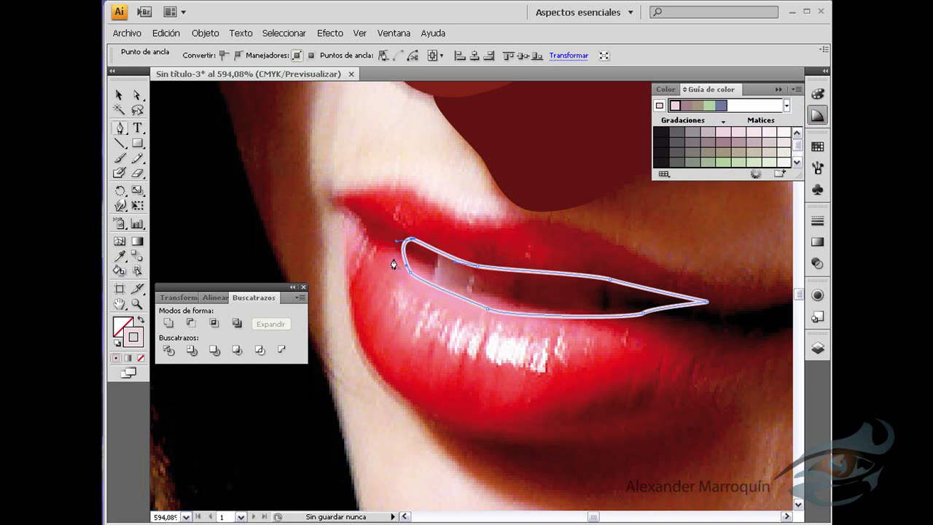
# - Deselect the pink outline, bring the mouth's right corner into view, and undo a stray path extension
pyautogui.keyDown('ctrl'); pyautogui.click(611, 337); pyautogui.keyUp('ctrl')
pyautogui.moveTo(661, 327); pyautogui.dragTo(494, 319)
pyautogui.keyDown('ctrl'); pyautogui.click(478, 301); pyautogui.keyUp('ctrl')
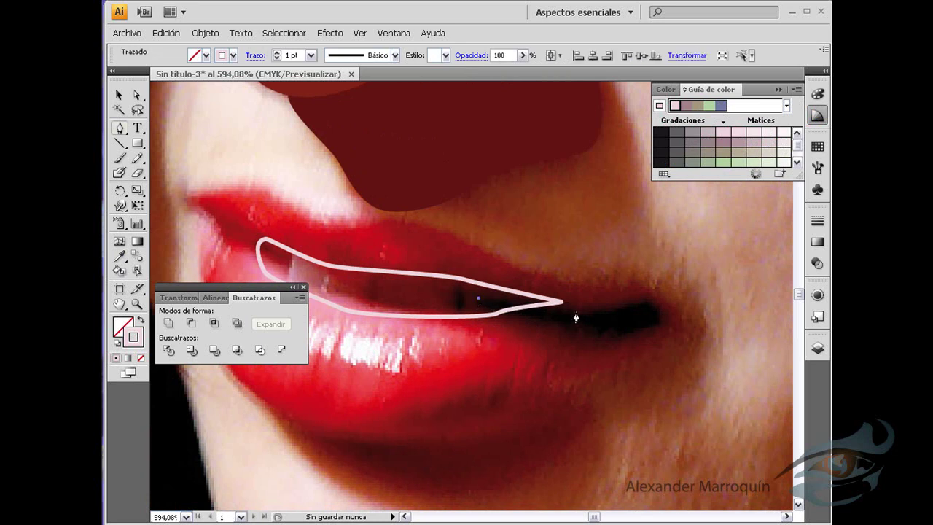
pyautogui.moveTo(562, 301); pyautogui.dragTo(622, 299)
pyautogui.hotkey('ctrl', 'z')
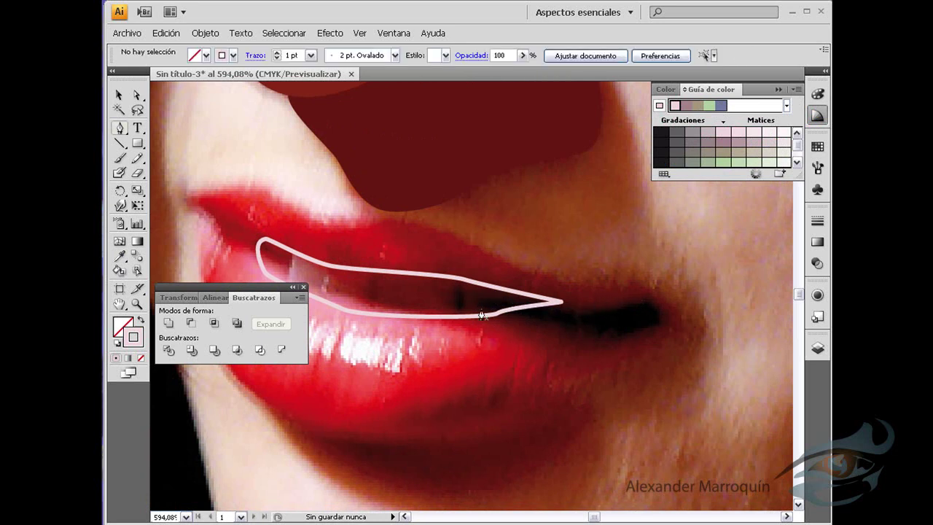
# - Trace a closed path around the dark right corner of the mouth
pyautogui.click(467, 298)
pyautogui.click(593, 301)
pyautogui.click(649, 296)
pyautogui.click(665, 321)
pyautogui.click(593, 342)
pyautogui.click(503, 322)
pyautogui.click(467, 298)
# - Sample black from the photo as the corner shape's stroke, then deselect it
pyautogui.press('i')
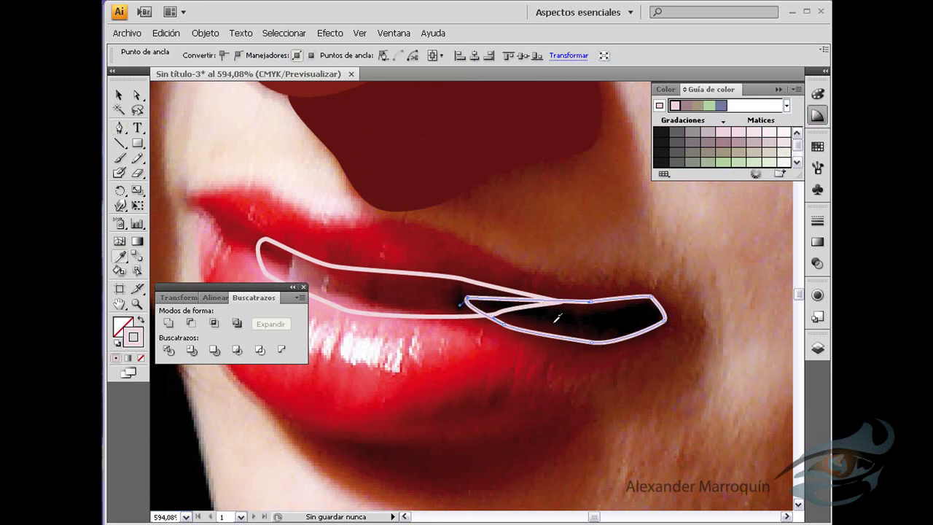
pyautogui.click(608, 316)
pyautogui.press('p')
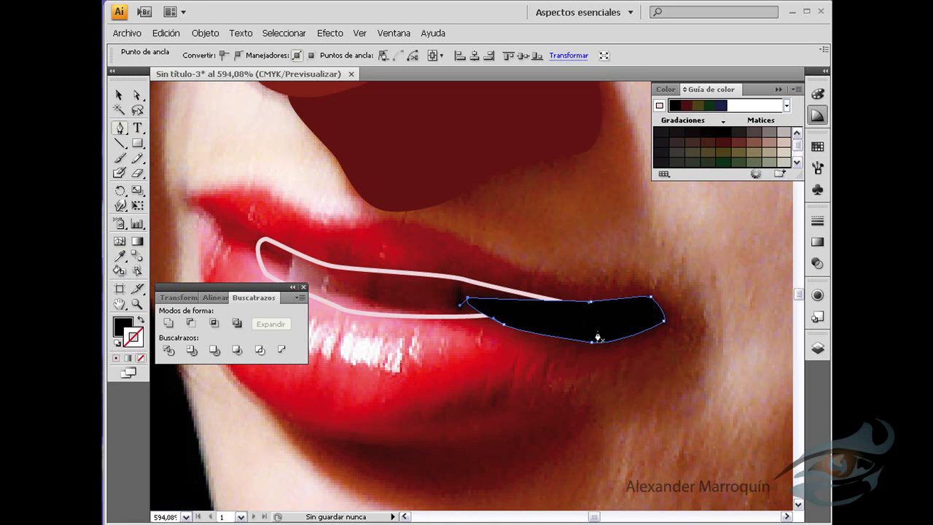
pyautogui.hotkey('shift', 'x')
pyautogui.moveTo(451, 247); pyautogui.dragTo(570, 247)
pyautogui.keyDown('ctrl'); pyautogui.click(450, 238); pyautogui.keyUp('ctrl')
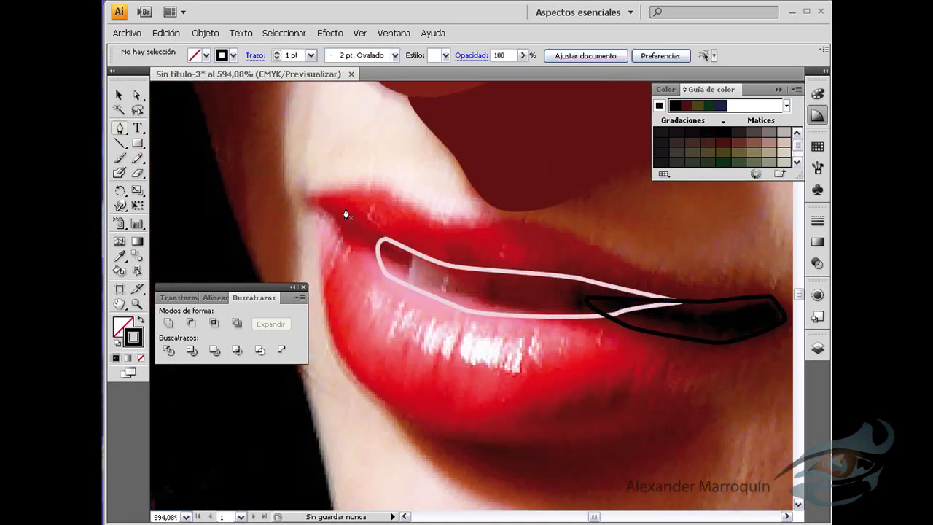
# - Trace the upper lip outline from its left corner to the right corner and back
pyautogui.click(308, 199)
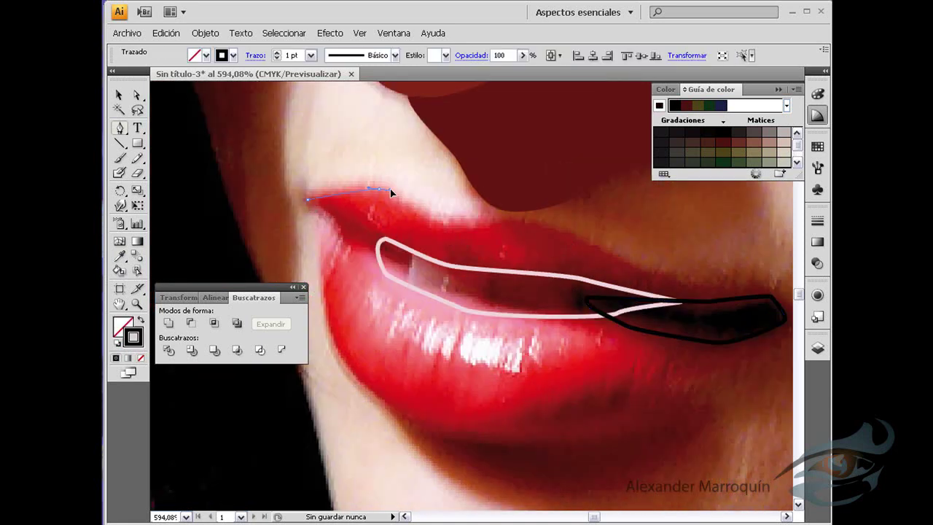
pyautogui.moveTo(377, 188); pyautogui.dragTo(399, 197)
pyautogui.moveTo(446, 222); pyautogui.dragTo(553, 222)
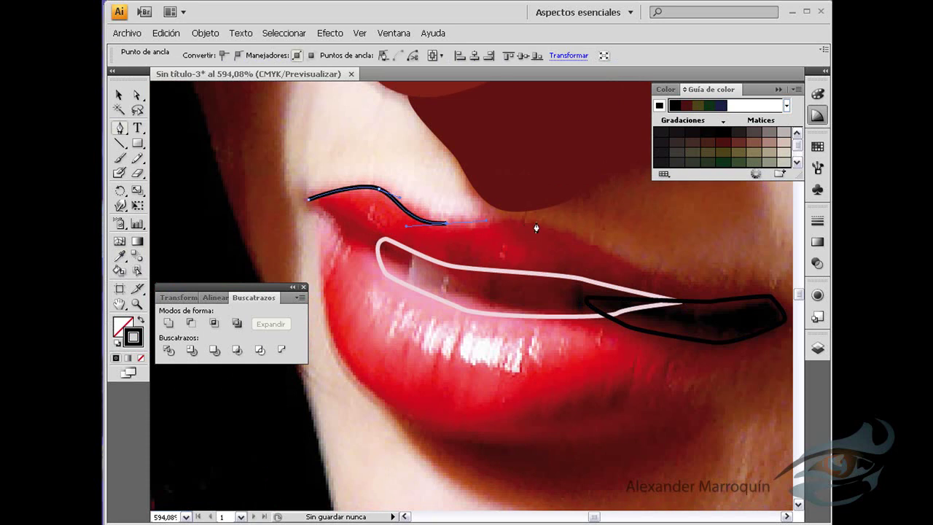
pyautogui.moveTo(645, 274); pyautogui.dragTo(693, 287)
pyautogui.click(764, 289)
pyautogui.moveTo(768, 290); pyautogui.dragTo(776, 292)
pyautogui.moveTo(718, 313); pyautogui.dragTo(691, 314)
pyautogui.moveTo(602, 287); pyautogui.dragTo(573, 278)
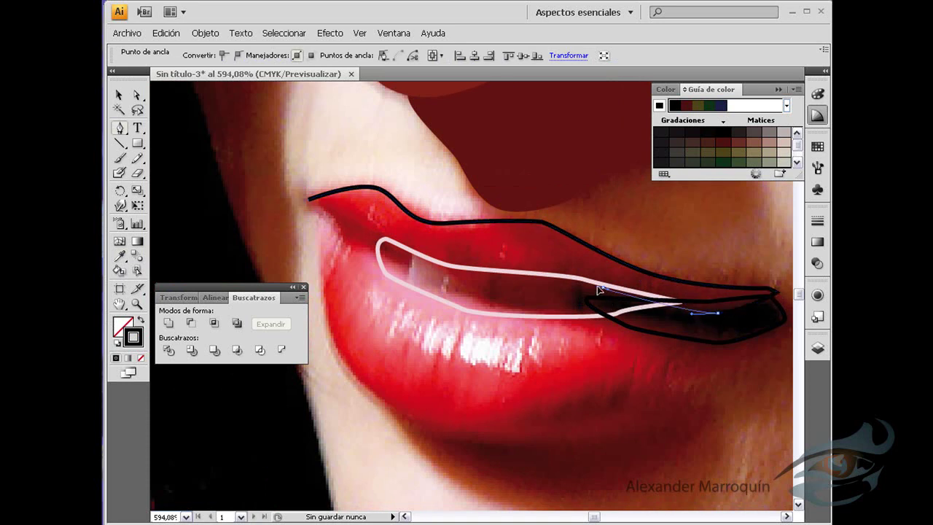
pyautogui.moveTo(452, 264); pyautogui.dragTo(407, 252)
pyautogui.moveTo(352, 231); pyautogui.dragTo(307, 209)
# - Fill the upper lip shape with red sampled from the photo and deselect it
pyautogui.press('i')
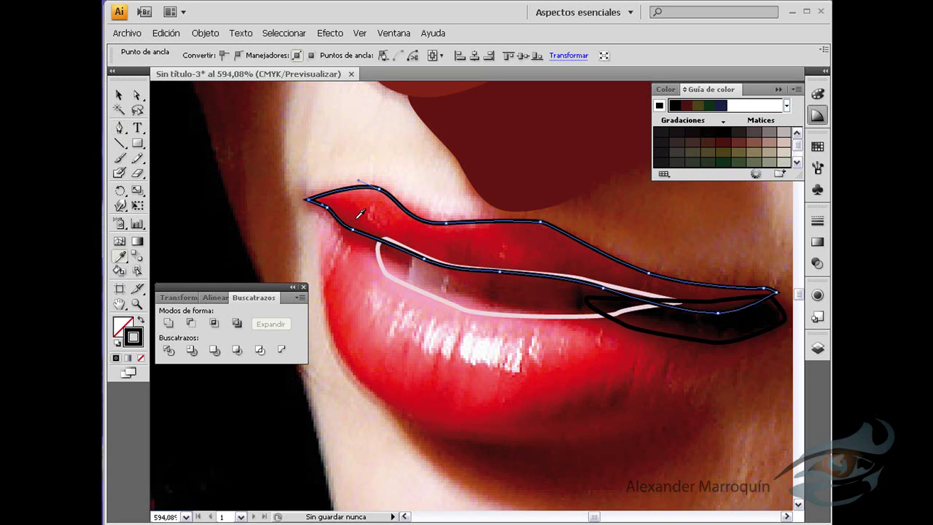
pyautogui.click(386, 213)
pyautogui.moveTo(502, 280); pyautogui.dragTo(505, 212)
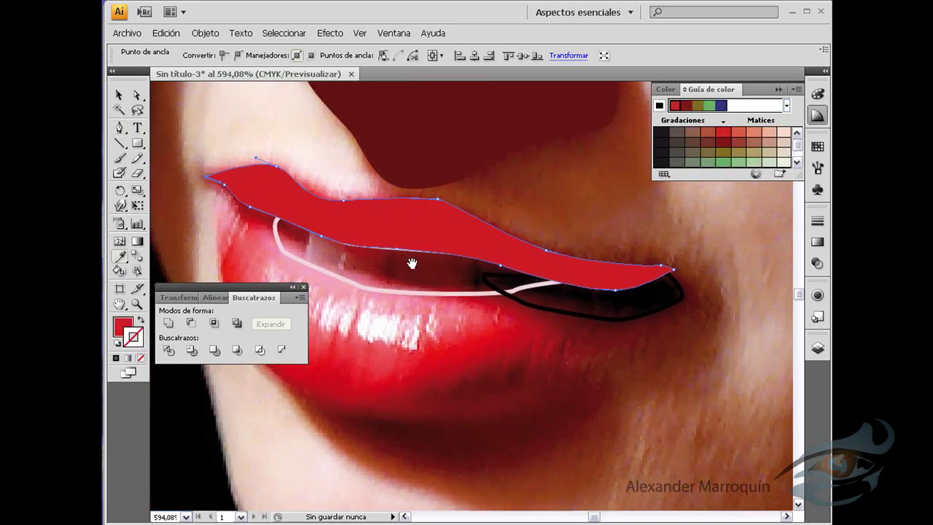
pyautogui.press('p')
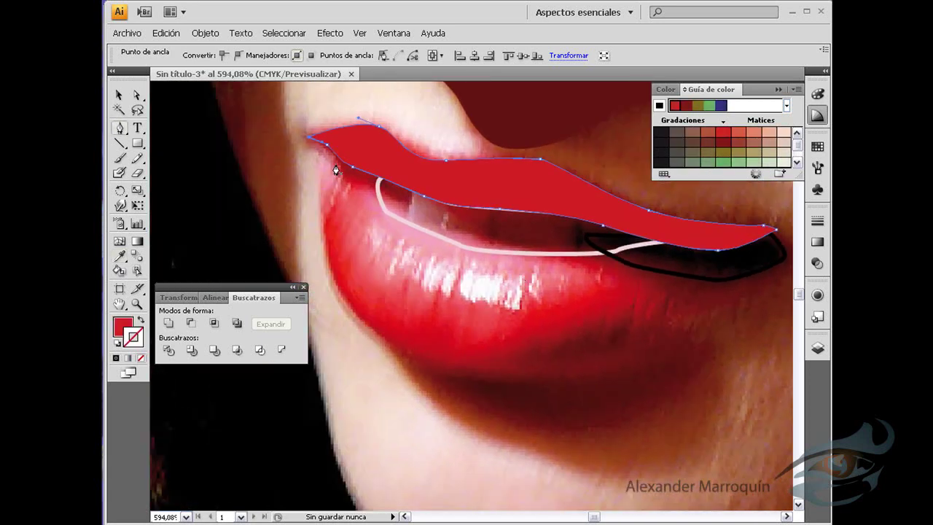
pyautogui.keyDown('ctrl'); pyautogui.click(338, 170); pyautogui.keyUp('ctrl')
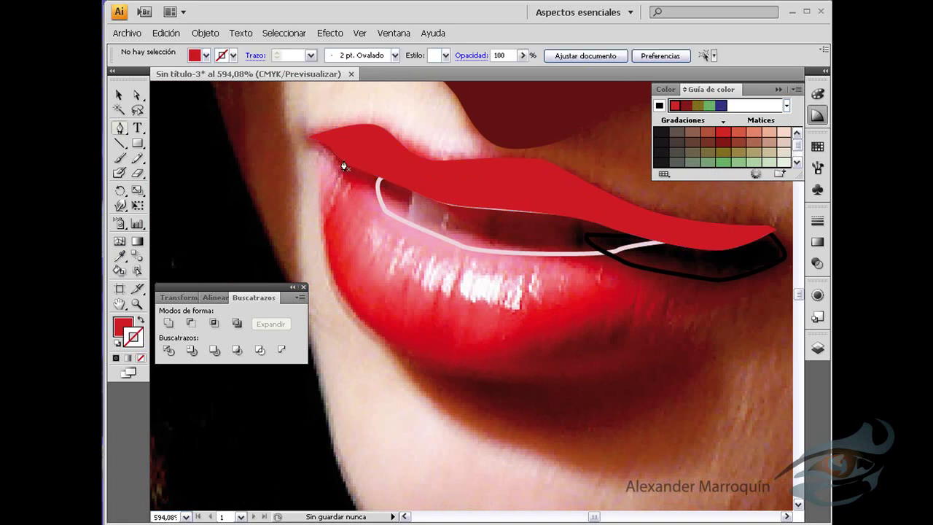
pyautogui.click(340, 163)
# - Trace the lower lip as a closed path, around its bottom edge and back along the top
pyautogui.keyDown('ctrl'); pyautogui.click(349, 171); pyautogui.keyUp('ctrl')
pyautogui.moveTo(331, 264); pyautogui.dragTo(355, 326)
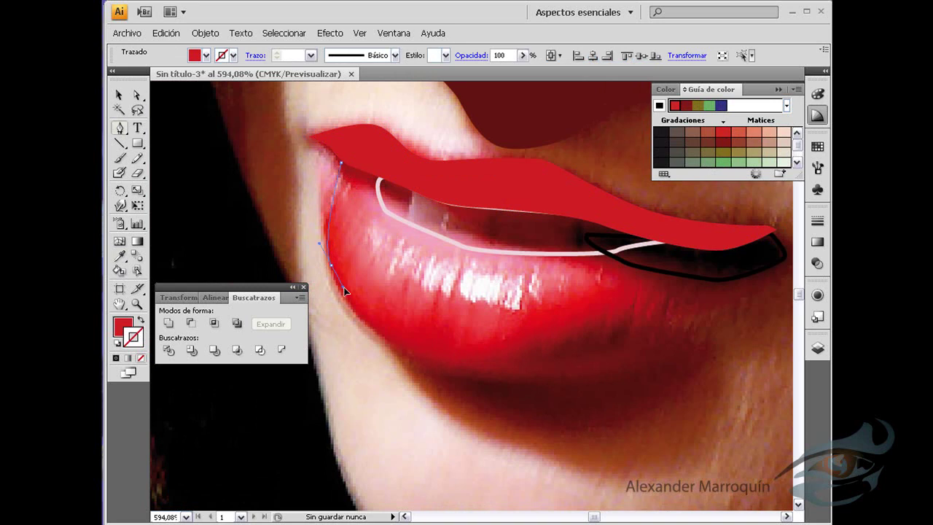
pyautogui.moveTo(452, 367); pyautogui.dragTo(501, 367)
pyautogui.moveTo(628, 343); pyautogui.dragTo(659, 340)
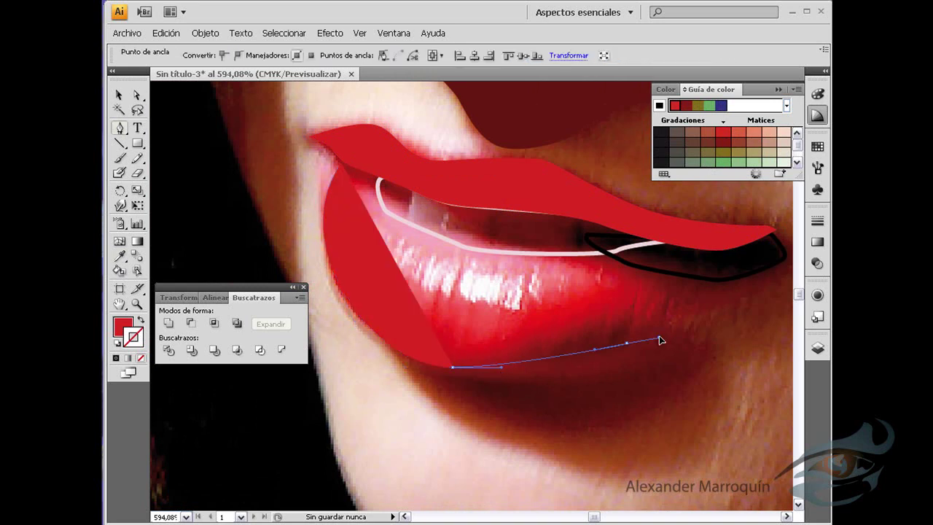
pyautogui.moveTo(725, 297); pyautogui.dragTo(744, 285)
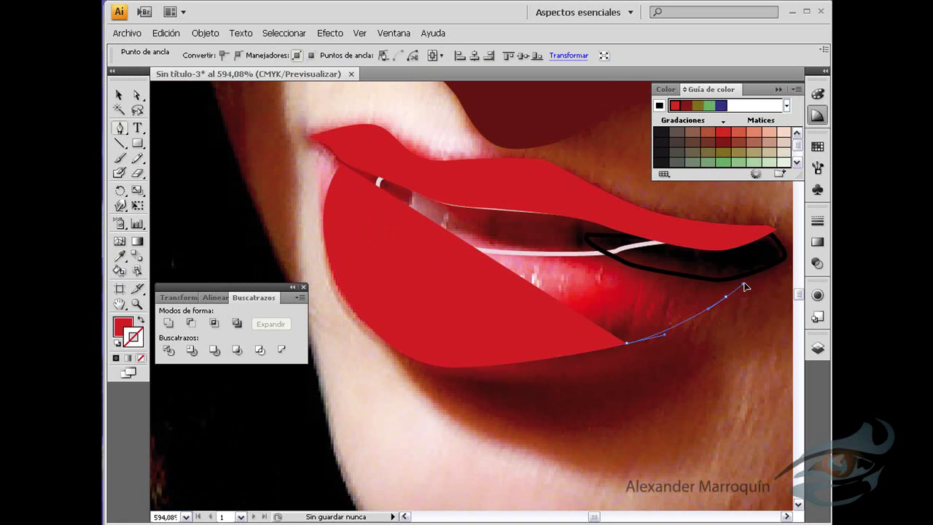
pyautogui.click(770, 271)
pyautogui.hotkey('shift', 'x')
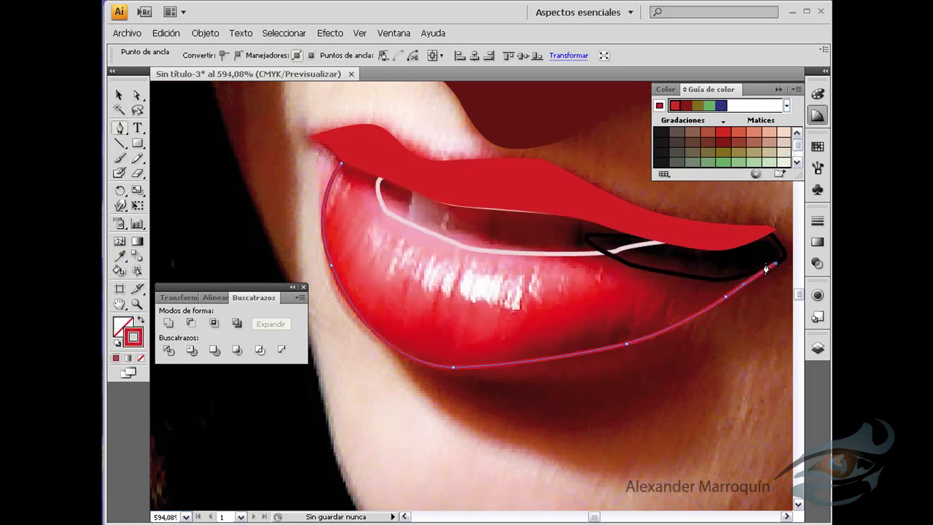
pyautogui.moveTo(710, 269); pyautogui.dragTo(674, 262)
pyautogui.moveTo(525, 243); pyautogui.dragTo(470, 239)
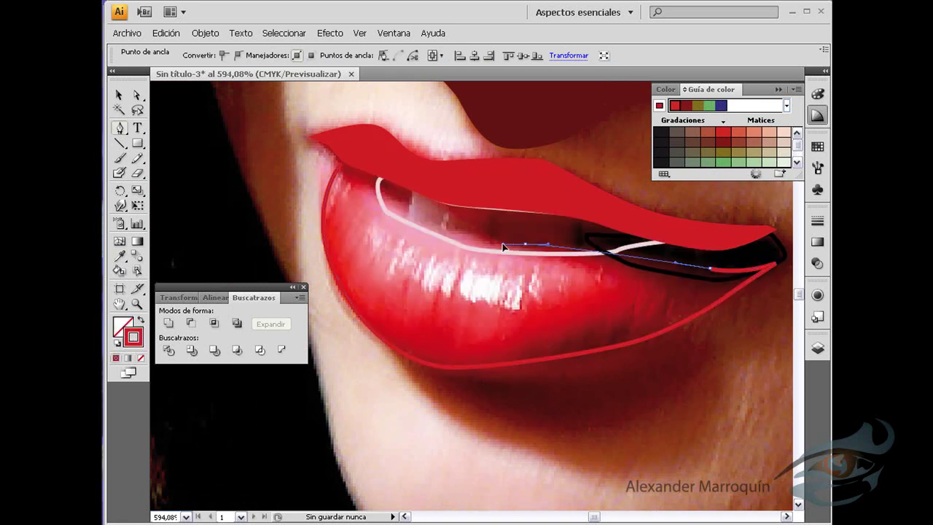
pyautogui.moveTo(404, 213); pyautogui.dragTo(376, 191)
pyautogui.moveTo(341, 166); pyautogui.dragTo(307, 203)
# - Sample red from the photo for the lower lip and leave it as an outline only
pyautogui.press('i')
pyautogui.click(487, 319)
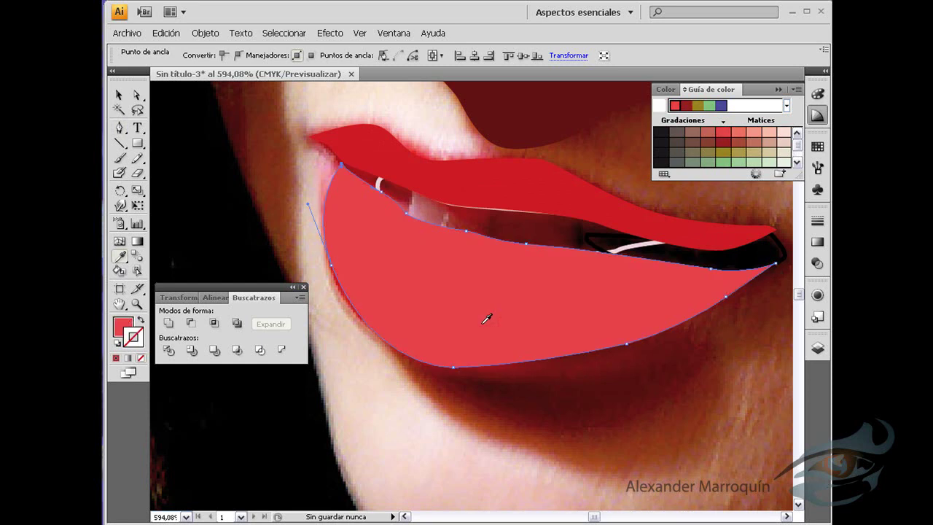
pyautogui.hotkey('shift', 'x')
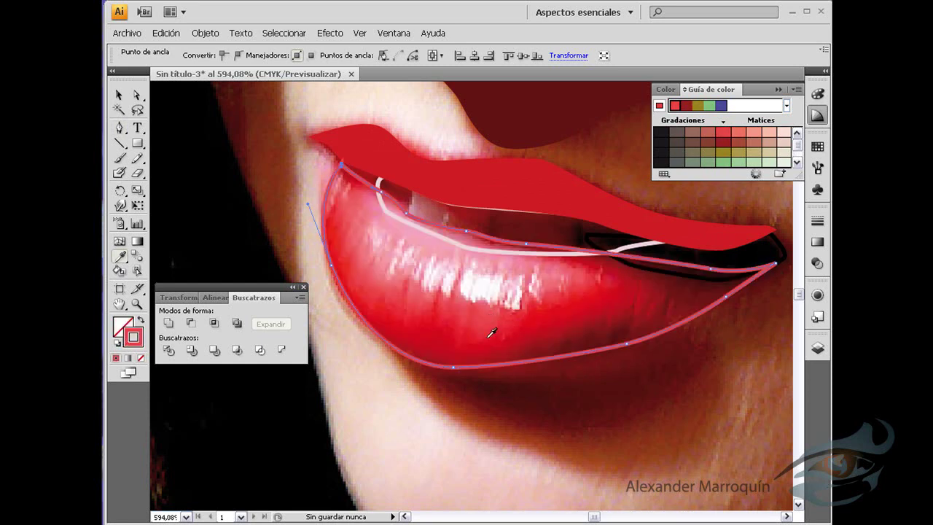
pyautogui.hotkey('shift', 'x')
pyautogui.hotkey('shift', 'x')
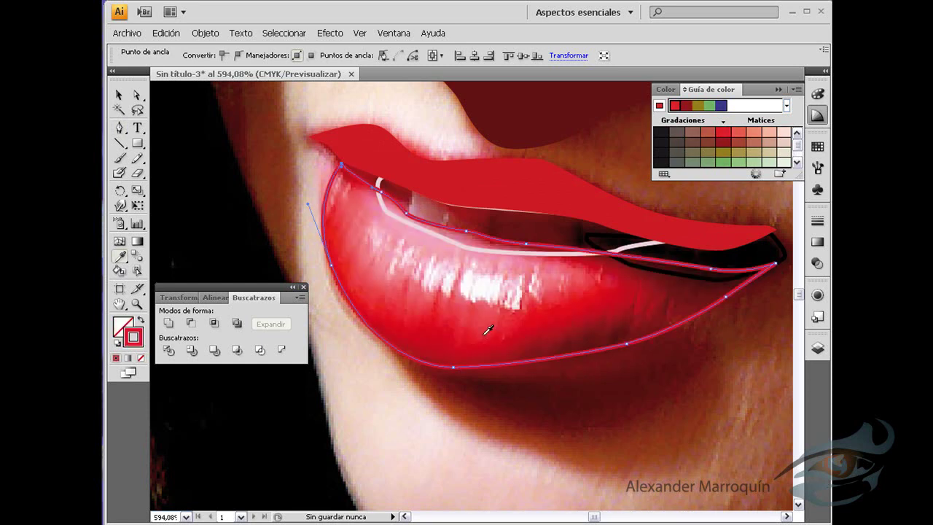
# - Draw a highlight shape on the lower lip filled with pink sampled from the lips
pyautogui.press('p')
pyautogui.hotkey('ctrl', 'shift', 'a')
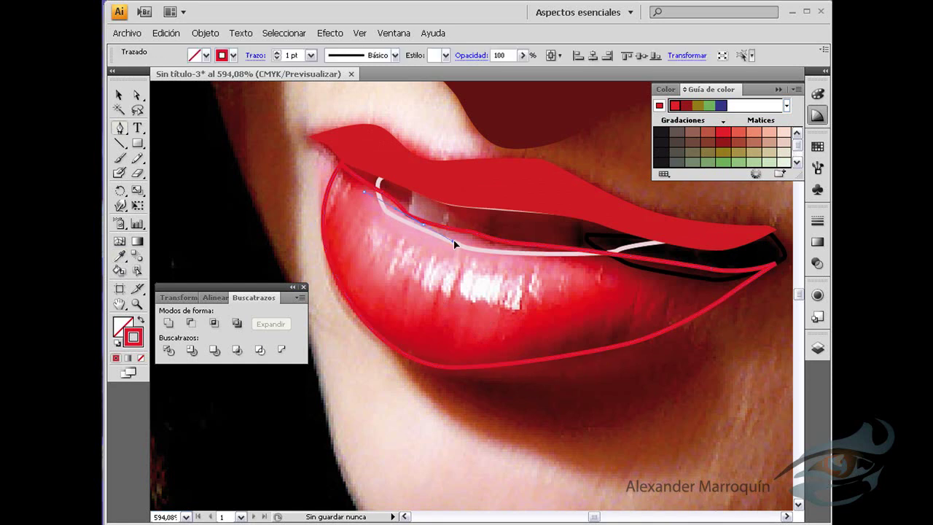
pyautogui.moveTo(534, 253); pyautogui.dragTo(558, 267)
pyautogui.click(616, 276)
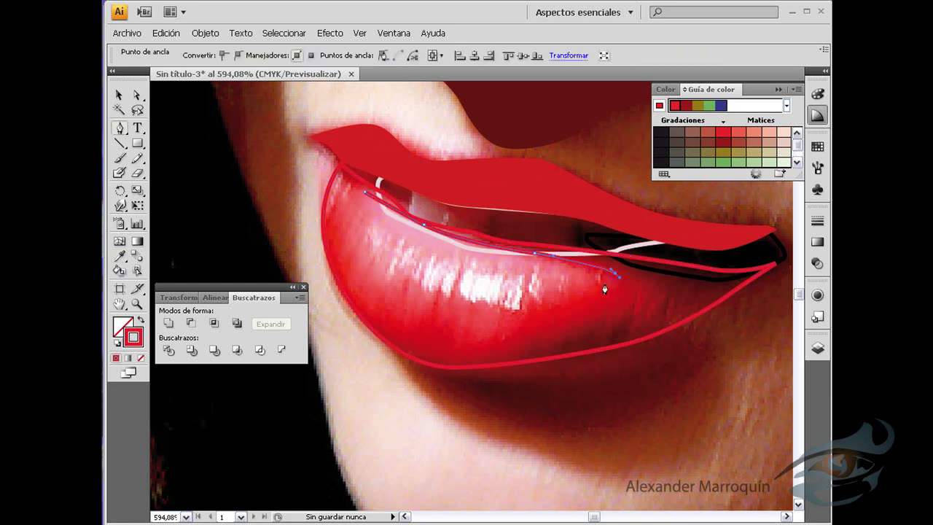
pyautogui.click(524, 297)
pyautogui.moveTo(467, 269); pyautogui.dragTo(424, 258)
pyautogui.click(374, 233)
pyautogui.click(365, 191)
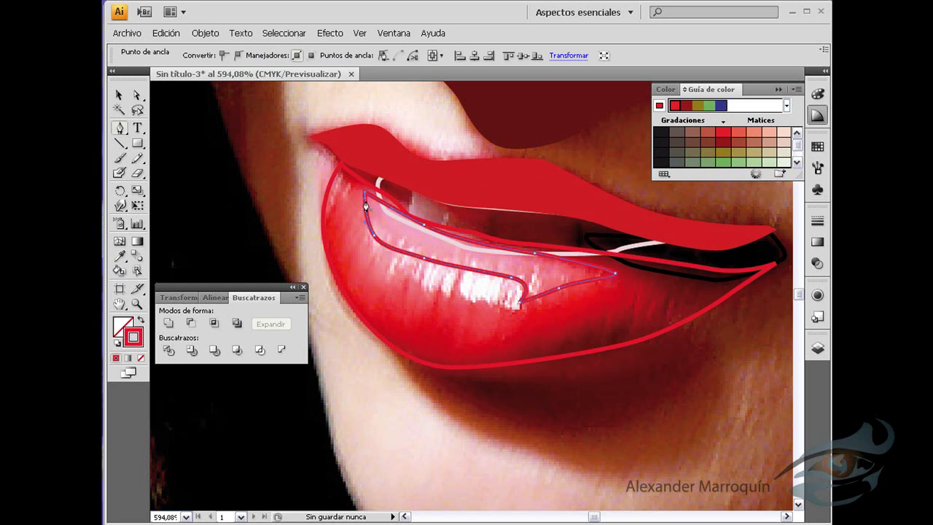
pyautogui.press('i')
pyautogui.click(394, 218)
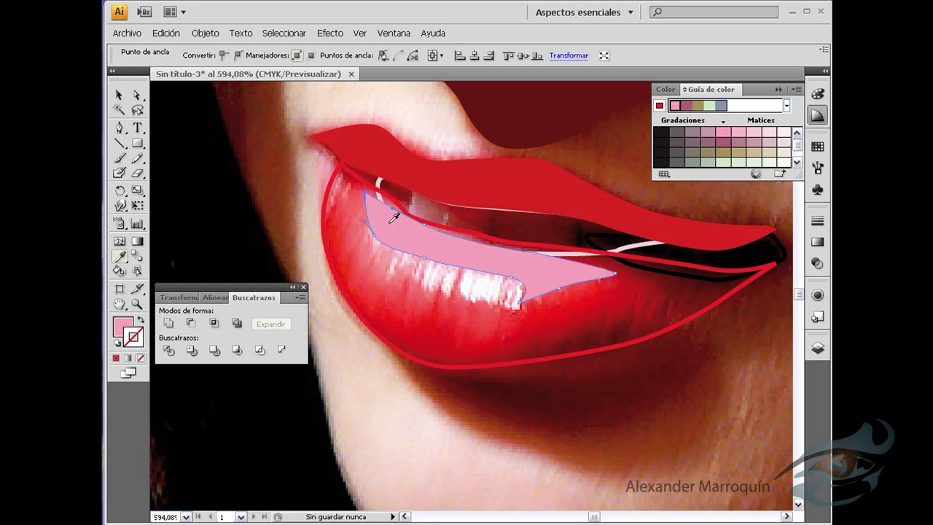
pyautogui.press('p')
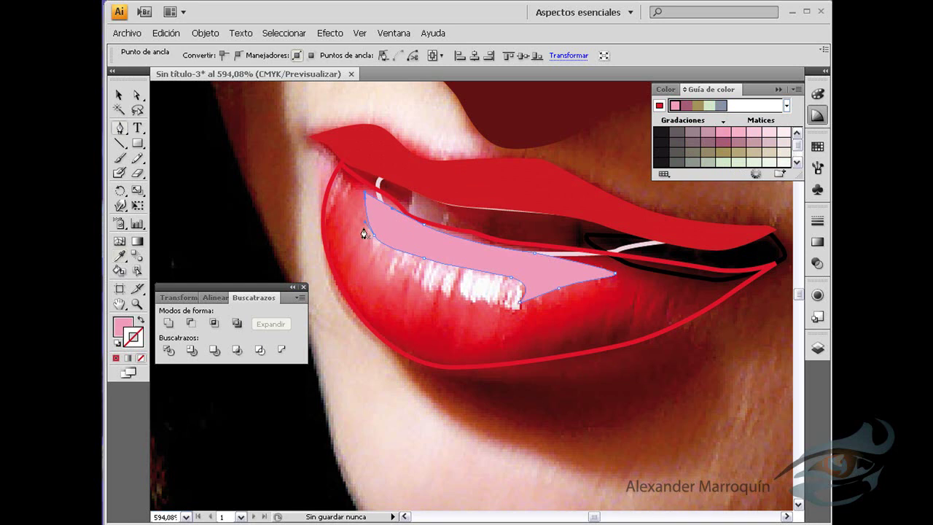
# - Draw a smaller inner highlight filled with light pink from the photo, then deselect it
pyautogui.hotkey('ctrl', 'shift', 'a')
pyautogui.click(374, 226)
pyautogui.moveTo(430, 250); pyautogui.dragTo(443, 257)
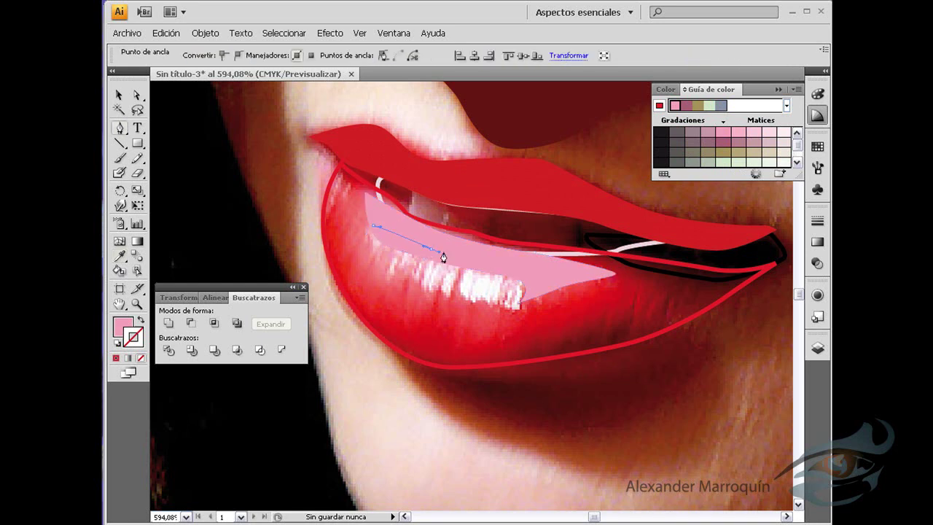
pyautogui.moveTo(521, 305); pyautogui.dragTo(463, 305)
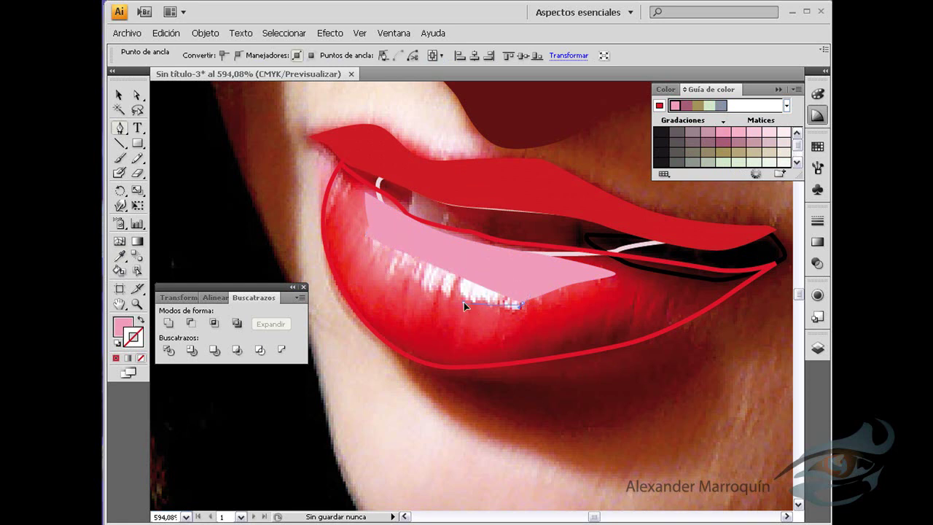
pyautogui.moveTo(402, 279); pyautogui.dragTo(383, 270)
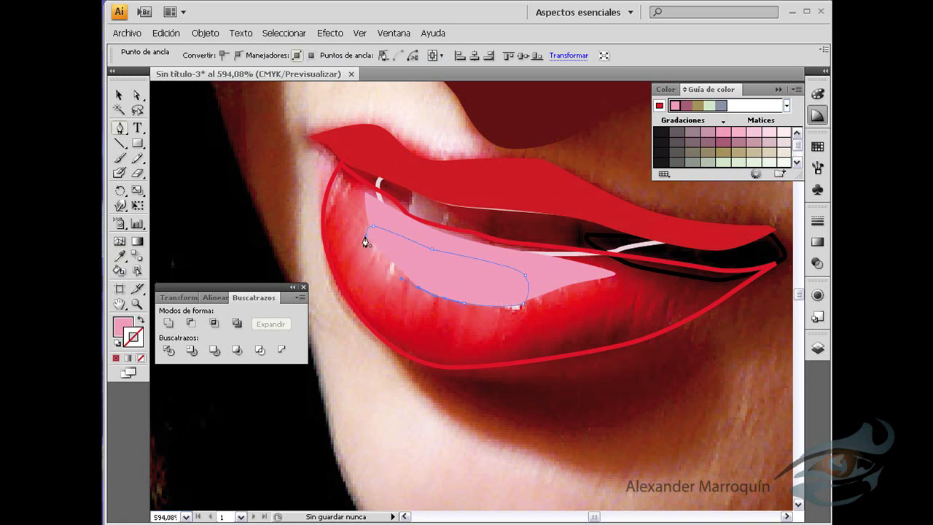
pyautogui.moveTo(367, 226); pyautogui.dragTo(359, 213)
pyautogui.press('i')
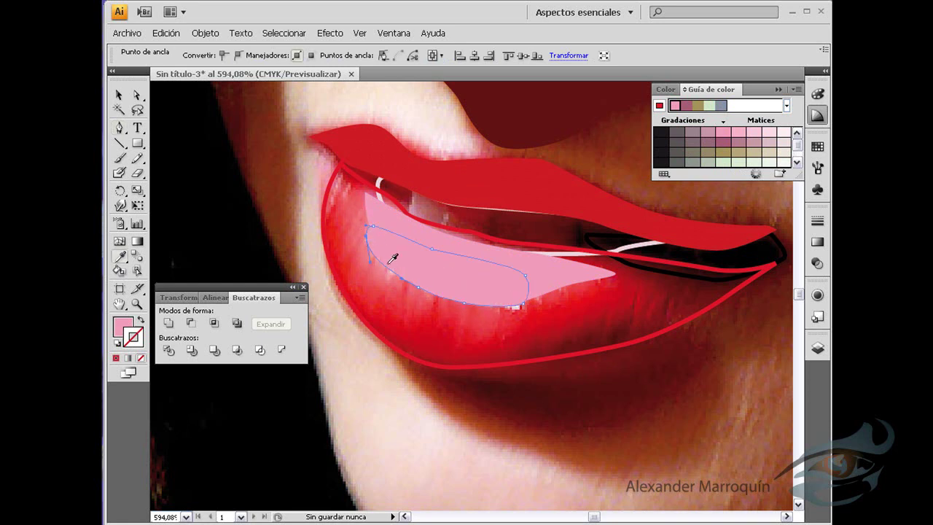
pyautogui.hotkey('shift', 'x')
pyautogui.click(441, 272)
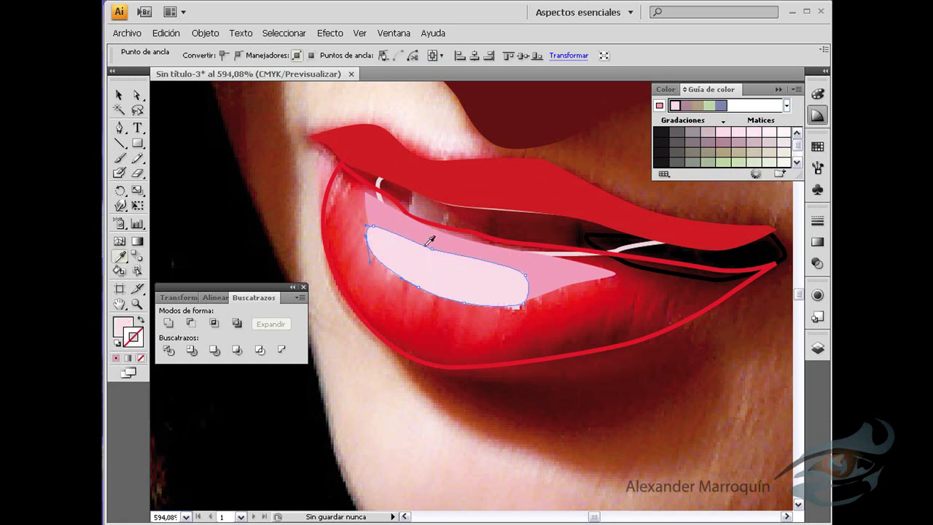
pyautogui.click(118, 96)
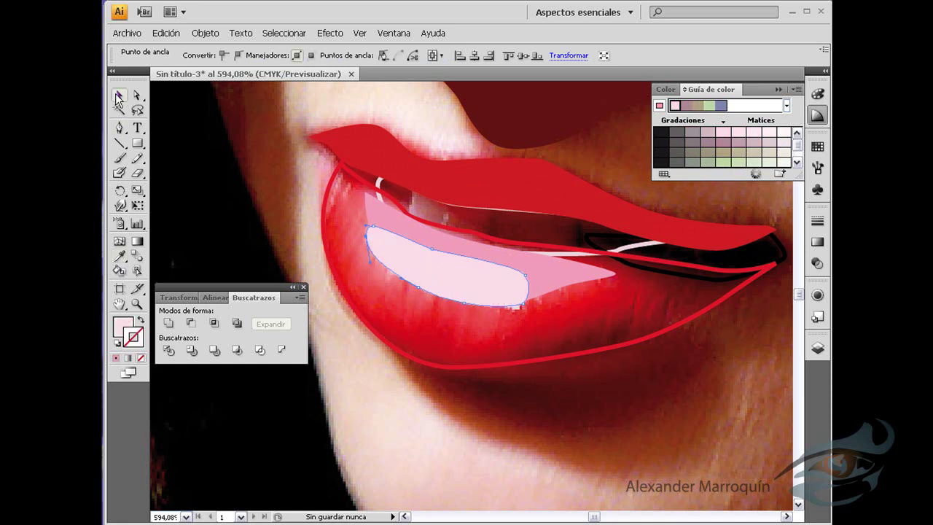
pyautogui.click(610, 348)
# - Turn the lower lip solid red, the teeth light pink, and the mouth gap solid black
pyautogui.click(616, 341)
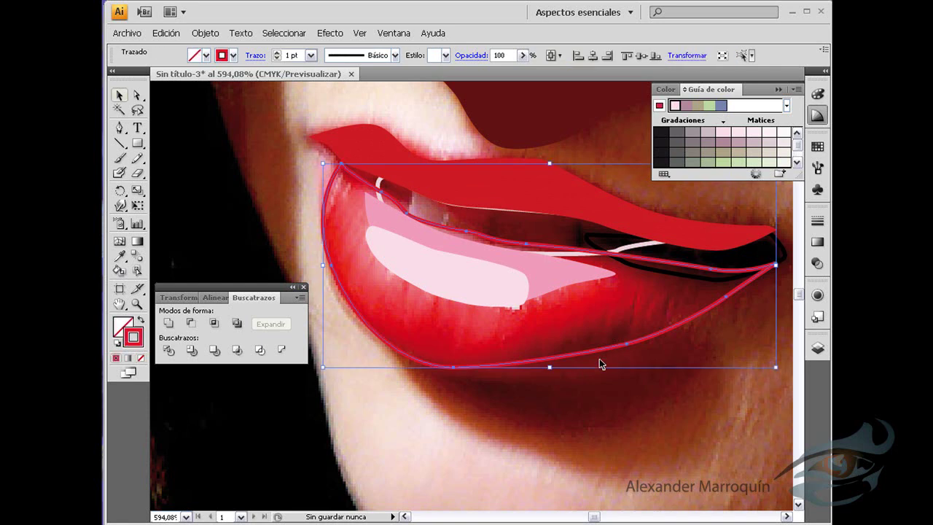
pyautogui.hotkey('shift', 'x')
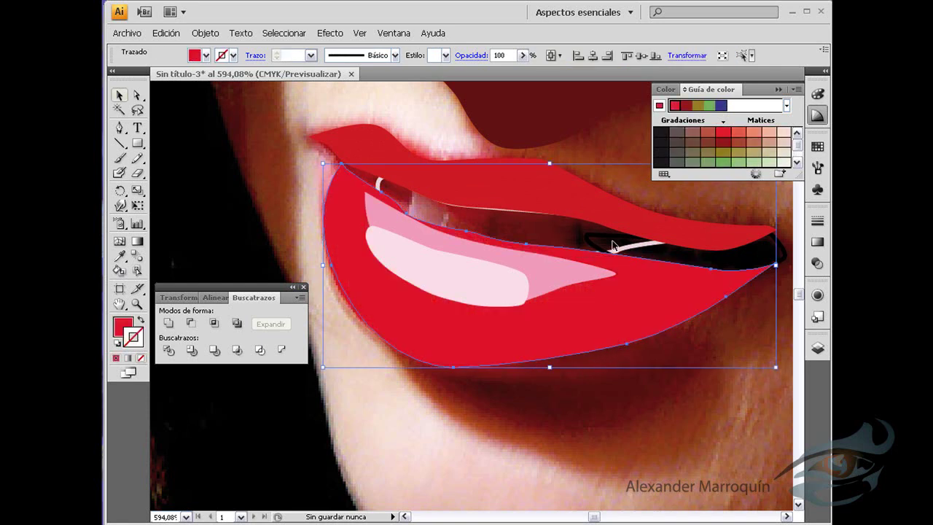
pyautogui.click(599, 239)
pyautogui.click(632, 249)
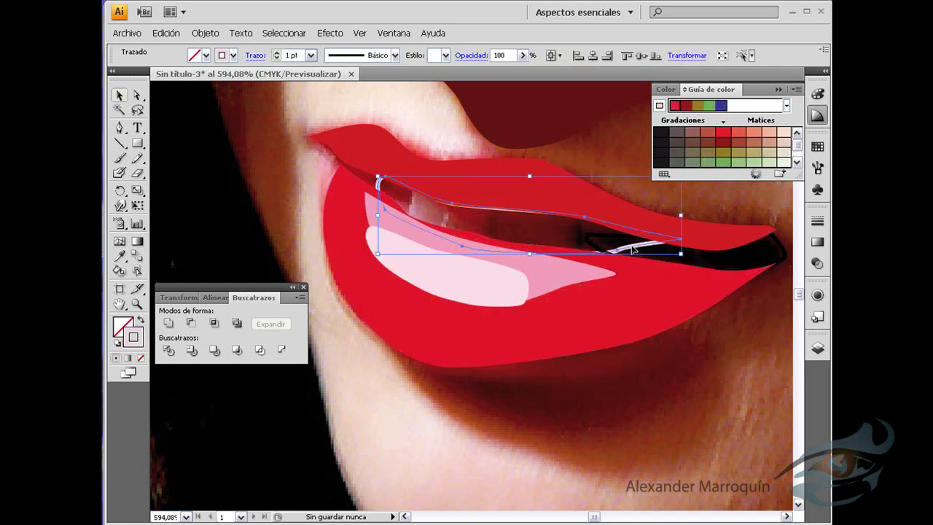
pyautogui.hotkey('shift', 'x')
pyautogui.click(614, 239)
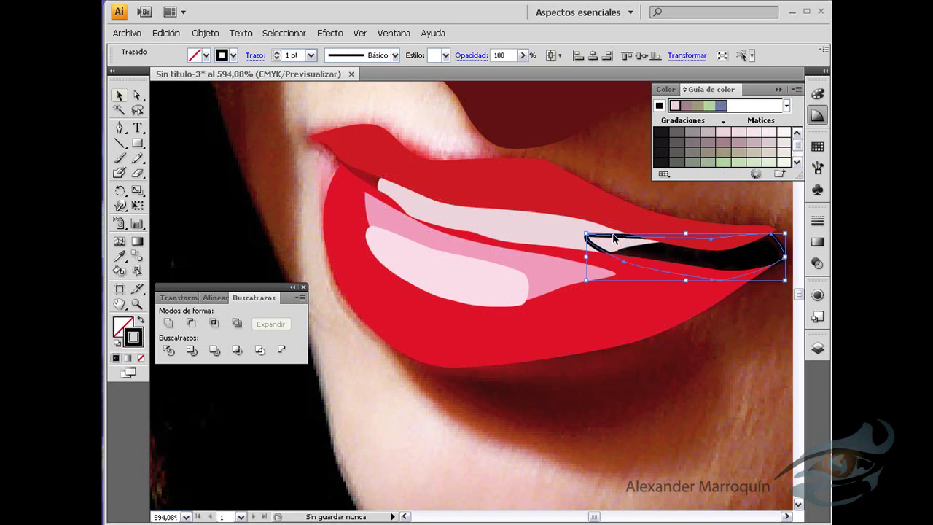
pyautogui.hotkey('shift', 'x')
# - Zoom in on the lips' left corner and remove extra anchor points there
pyautogui.hotkey('ctrl', '-')
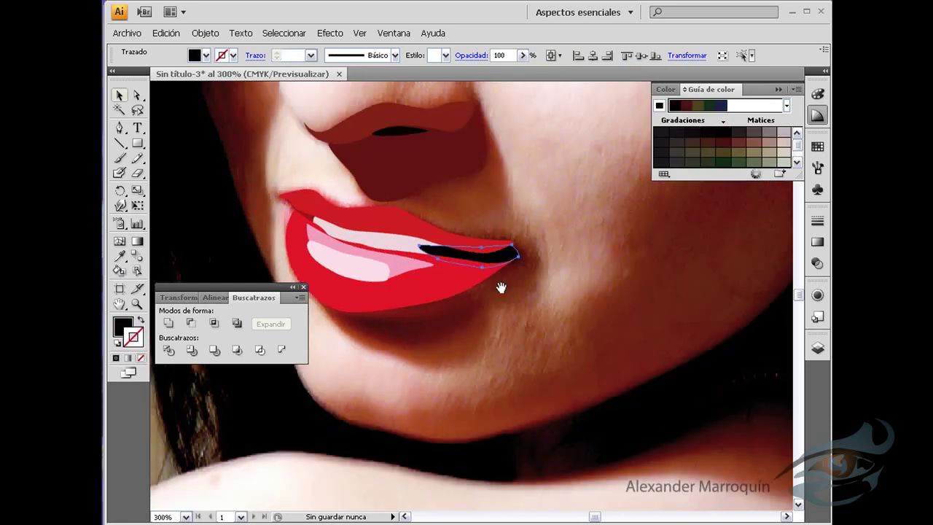
pyautogui.hotkey('ctrl', '-')
pyautogui.moveTo(316, 167); pyautogui.dragTo(459, 297)
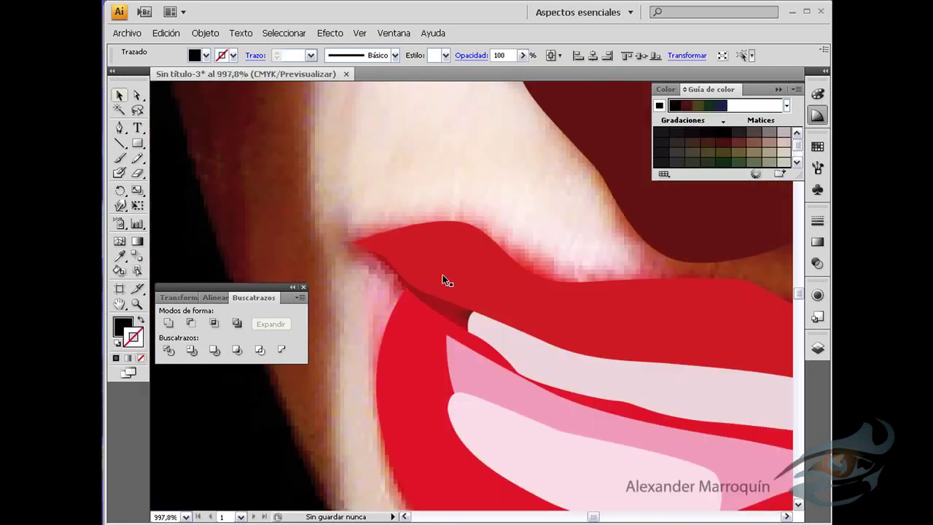
pyautogui.press('a')
pyautogui.click(505, 320)
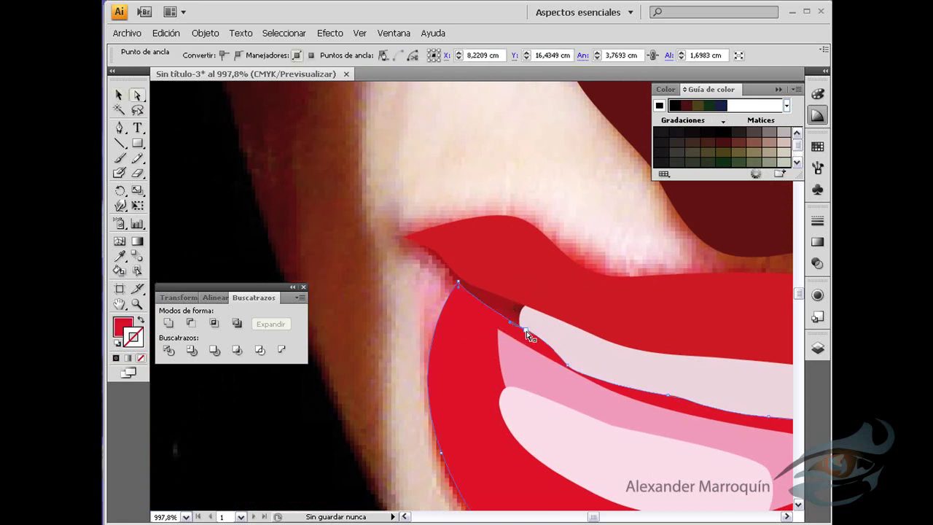
pyautogui.keyDown('shift'); pyautogui.click(521, 332); pyautogui.keyUp('shift')
pyautogui.press('p')
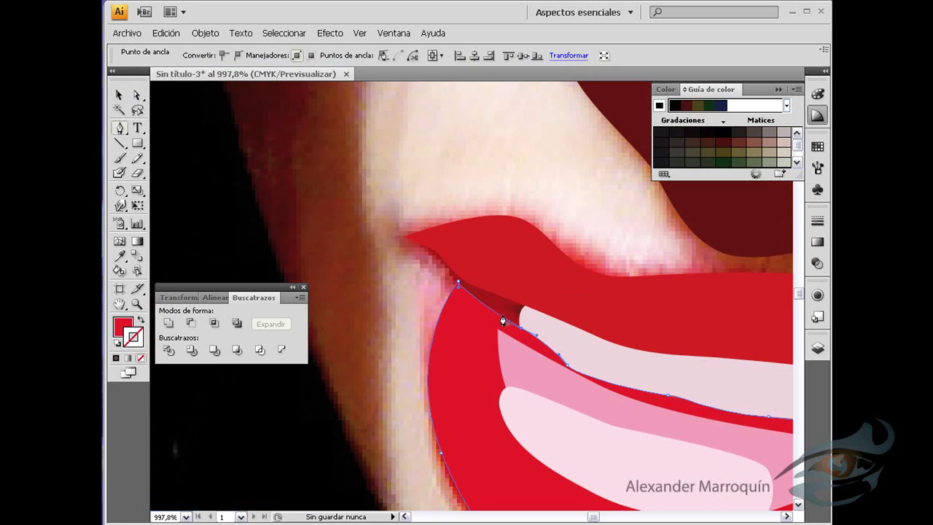
pyautogui.click(498, 321)
# - Reshape the lip corner anchors and straighten the segment at the corner
pyautogui.press('a')
pyautogui.moveTo(500, 318); pyautogui.dragTo(523, 310)
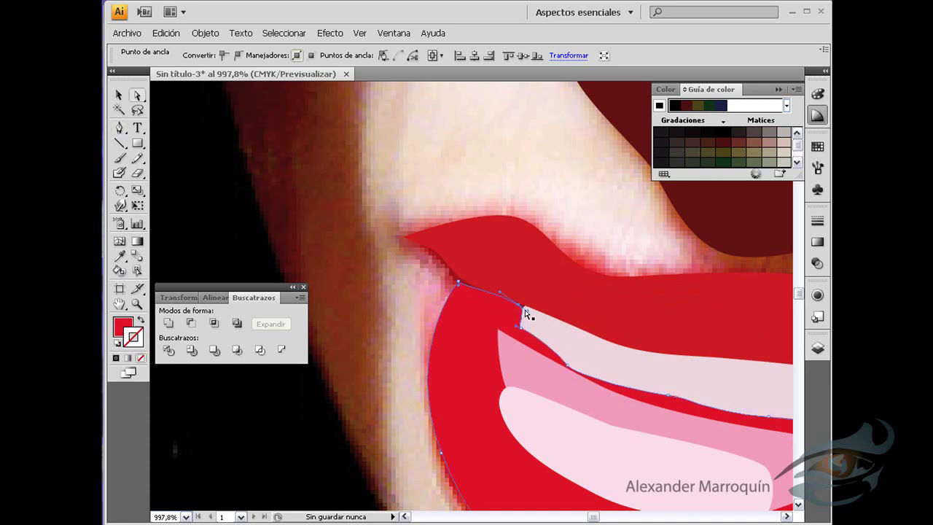
pyautogui.click(459, 282)
pyautogui.moveTo(520, 308); pyautogui.dragTo(524, 310)
pyautogui.click(224, 55)
pyautogui.click(460, 281)
pyautogui.click(462, 283)
pyautogui.click(510, 305)
pyautogui.keyDown('ctrl'); pyautogui.keyDown('alt'); pyautogui.click(609, 303); pyautogui.keyUp('alt'); pyautogui.keyUp('ctrl')
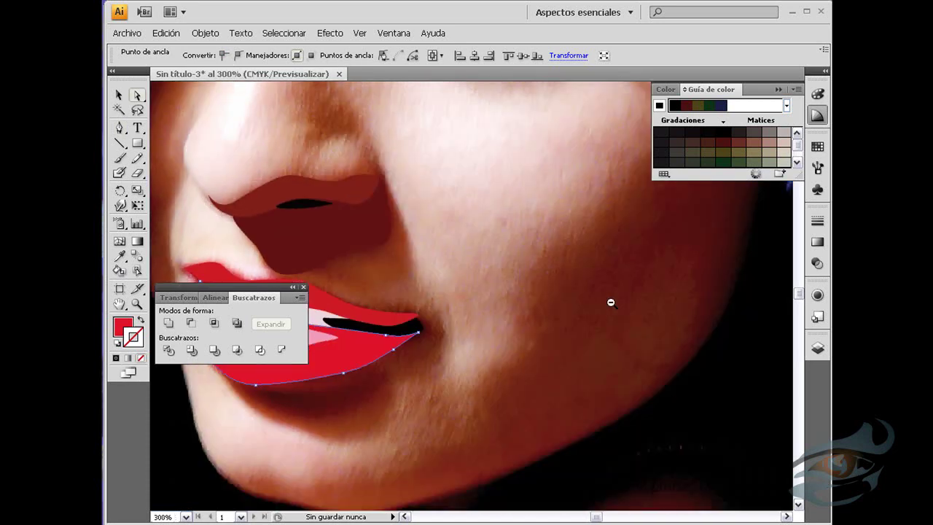
# - Zoom out to the whole face and show all hidden shapes via the Object menu
pyautogui.keyDown('ctrl'); pyautogui.keyDown('alt'); pyautogui.click(460, 316); pyautogui.keyUp('alt'); pyautogui.keyUp('ctrl')
pyautogui.moveTo(445, 310); pyautogui.dragTo(584, 285)
pyautogui.keyDown('ctrl'); pyautogui.keyDown('alt'); pyautogui.click(585, 285); pyautogui.keyUp('alt'); pyautogui.keyUp('ctrl')
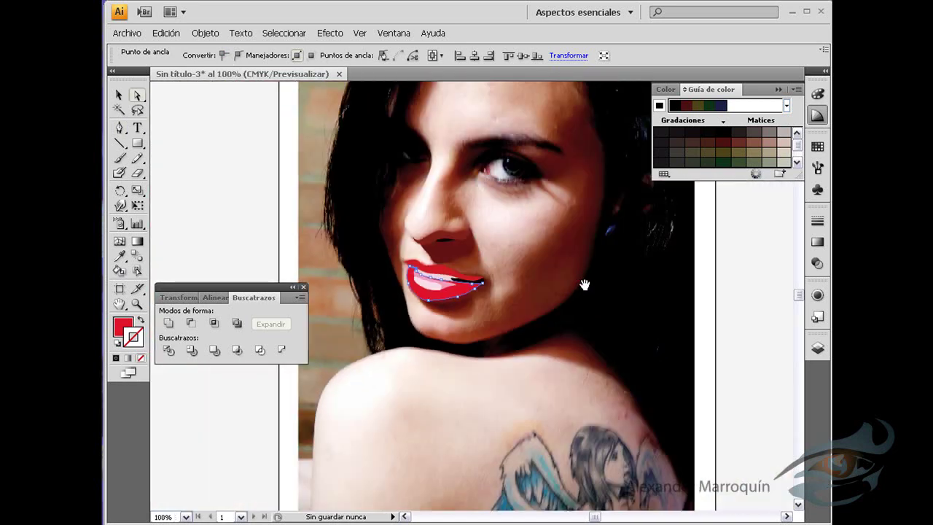
pyautogui.click(722, 276)
pyautogui.scroll(3, 591, 240)
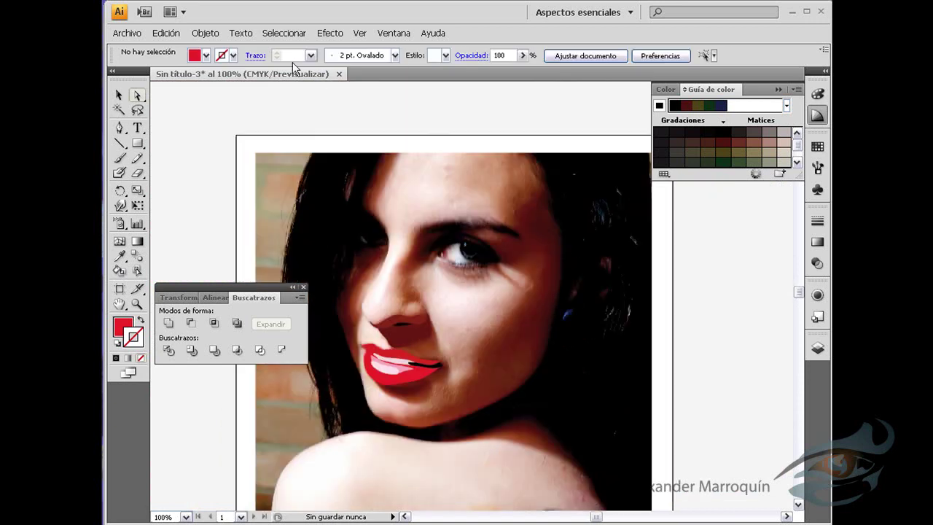
pyautogui.click(204, 33)
pyautogui.click(253, 139)
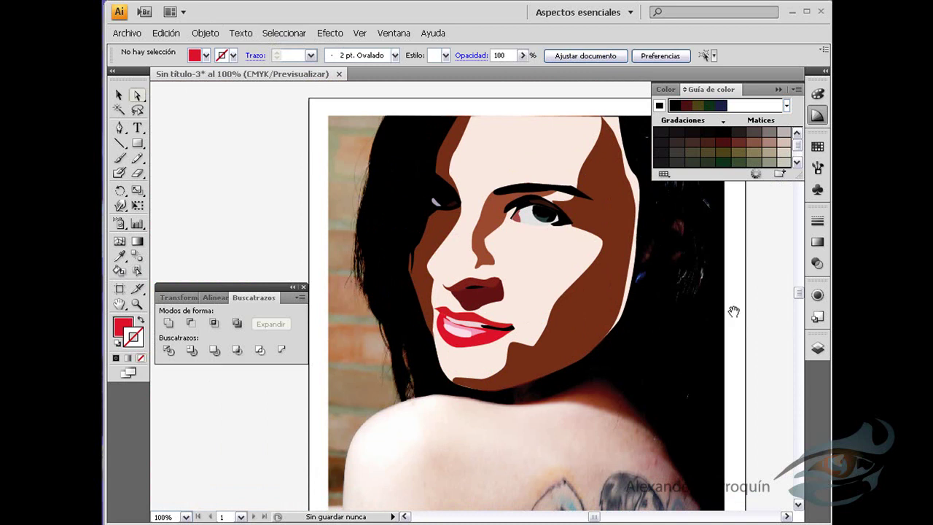
# - Hide all traced face shapes to reveal the photo, then zoom to 114% on the shoulder tattoo
pyautogui.moveTo(733, 312); pyautogui.dragTo(671, 342)
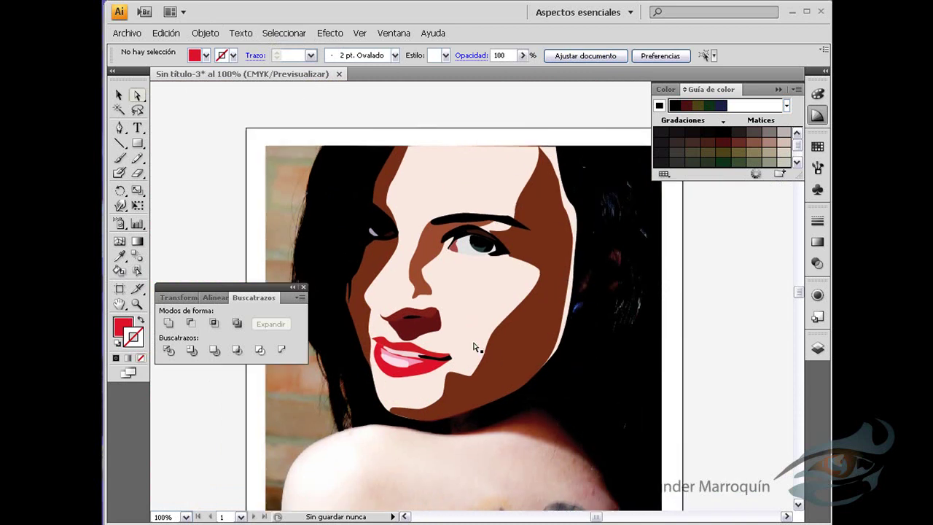
pyautogui.moveTo(473, 347); pyautogui.dragTo(429, 363)
pyautogui.hotkey('ctrl', 'a')
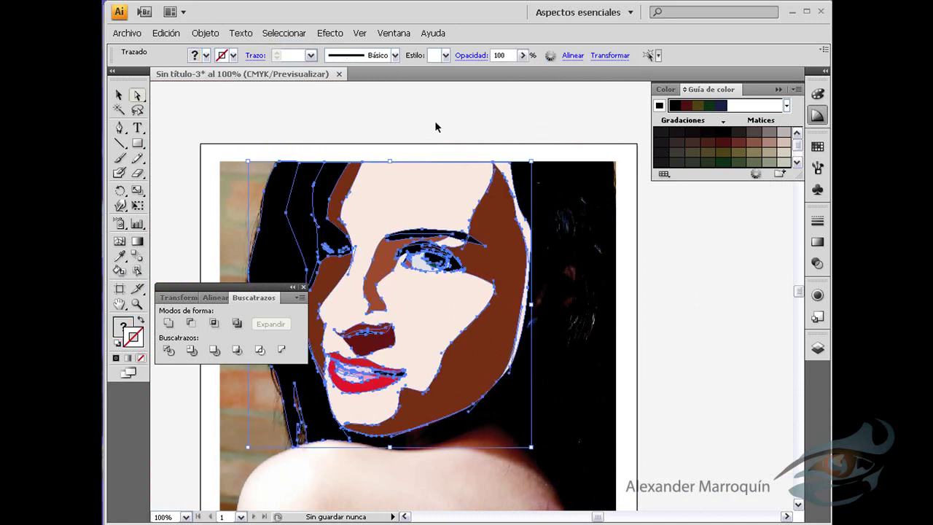
pyautogui.press('Delete')
pyautogui.press('p')
pyautogui.moveTo(427, 95); pyautogui.dragTo(651, 454)
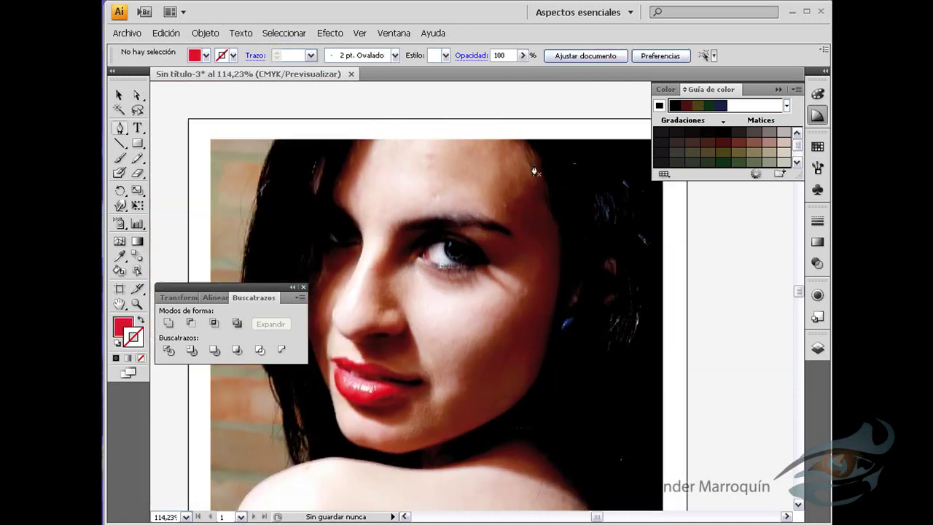
pyautogui.moveTo(535, 172)
pyautogui.mouseDown()
pyautogui.moveTo(474, 198)
pyautogui.moveTo(463, 261)
pyautogui.mouseUp()
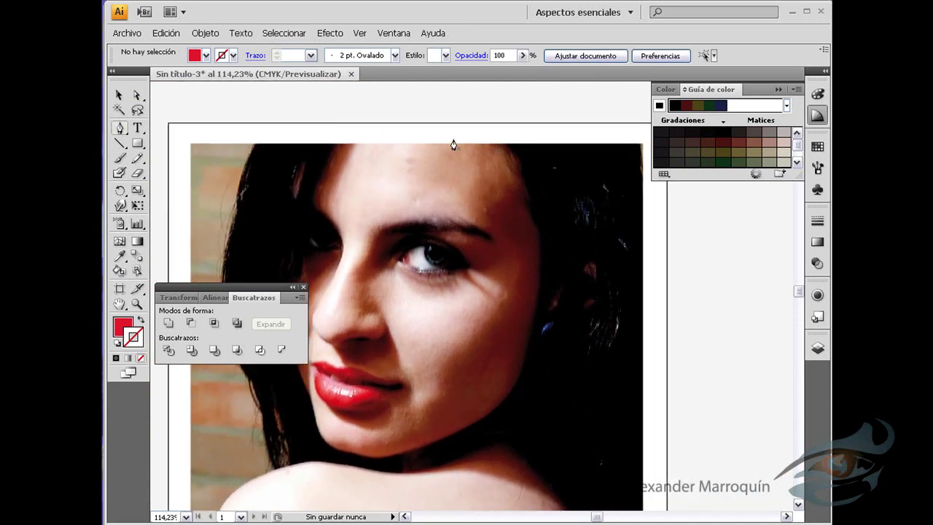
# - Bring the shoulder into view and start its Pen outline along the top edge
pyautogui.moveTo(550, 333); pyautogui.dragTo(506, 271)
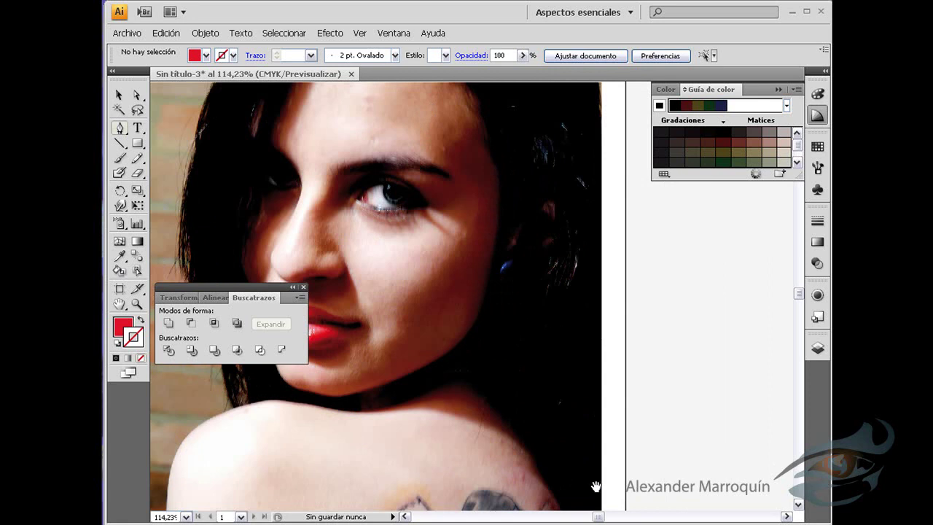
pyautogui.moveTo(452, 456); pyautogui.dragTo(665, 342)
pyautogui.moveTo(573, 337); pyautogui.dragTo(525, 314)
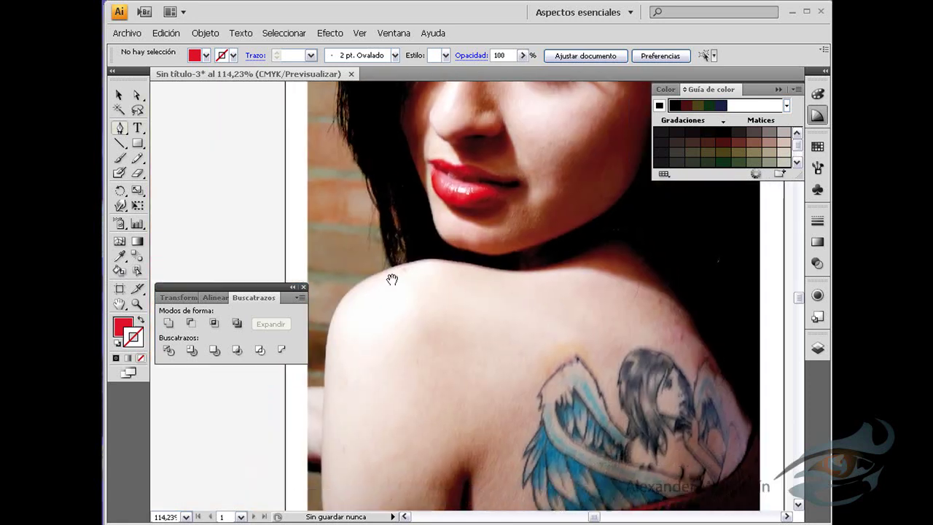
pyautogui.click(350, 291)
pyautogui.click(432, 259)
pyautogui.moveTo(504, 267); pyautogui.dragTo(634, 253)
pyautogui.hotkey('shift', 'x')
# - Continue the shoulder outline down the right side, along the bottom and up the left, closing it
pyautogui.moveTo(684, 304); pyautogui.dragTo(700, 334)
pyautogui.moveTo(776, 453); pyautogui.dragTo(694, 308)
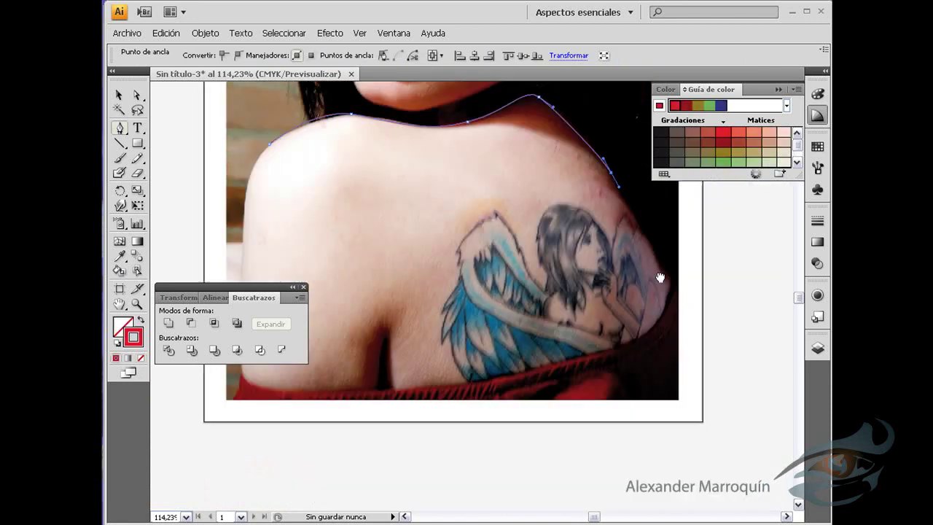
pyautogui.click(678, 292)
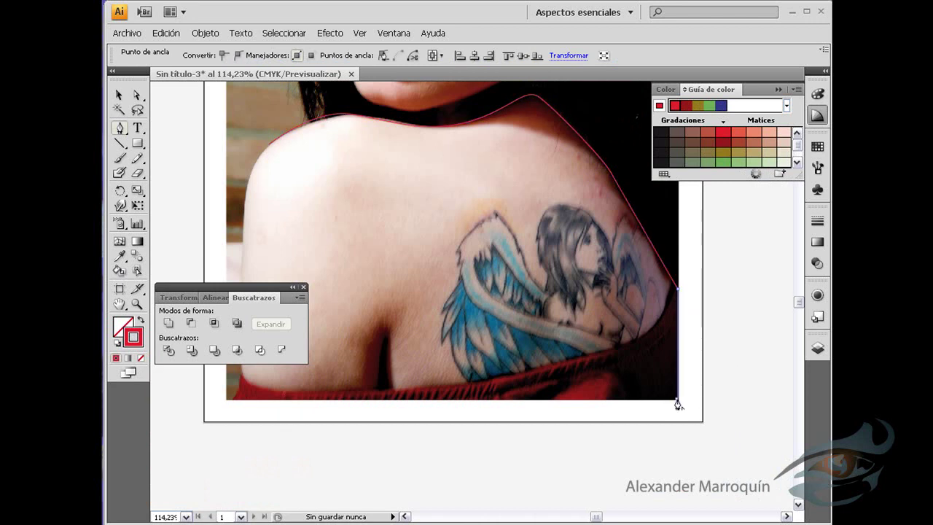
pyautogui.hscroll(-5, 619, 379)
pyautogui.click(440, 394)
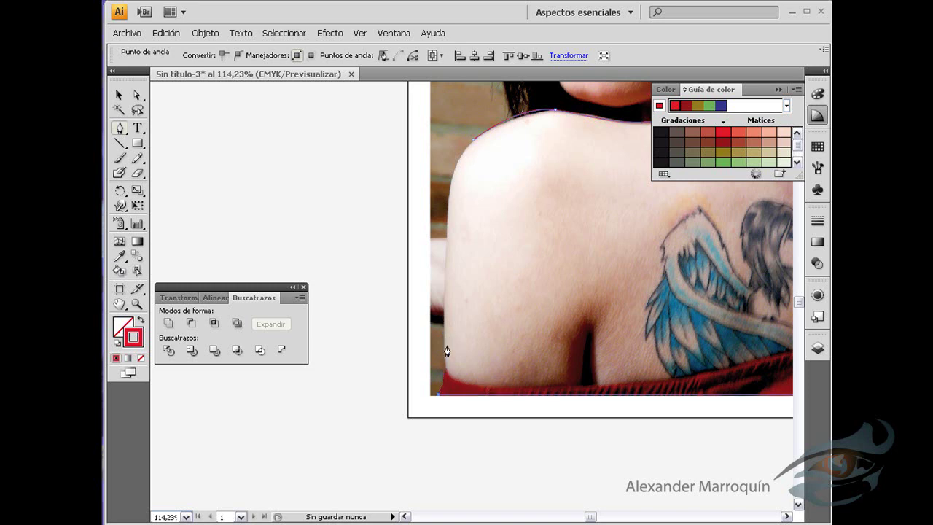
pyautogui.moveTo(442, 349); pyautogui.dragTo(439, 300)
pyautogui.click(448, 205)
pyautogui.moveTo(473, 142); pyautogui.dragTo(482, 140)
# - Adjust the shoulder outline's segments with the Direct Selection tool
pyautogui.click(137, 96)
pyautogui.click(446, 340)
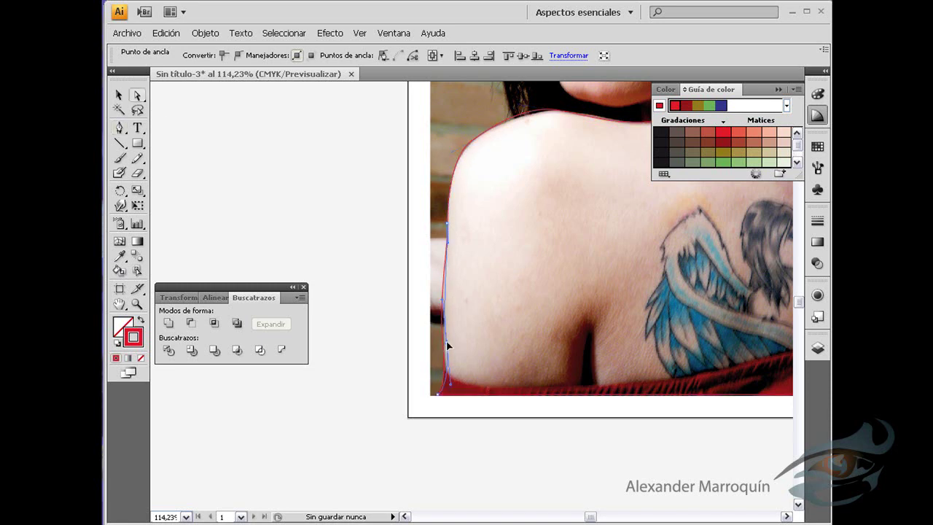
pyautogui.scroll(3, 528, 291)
pyautogui.hscroll(-5, 527, 291)
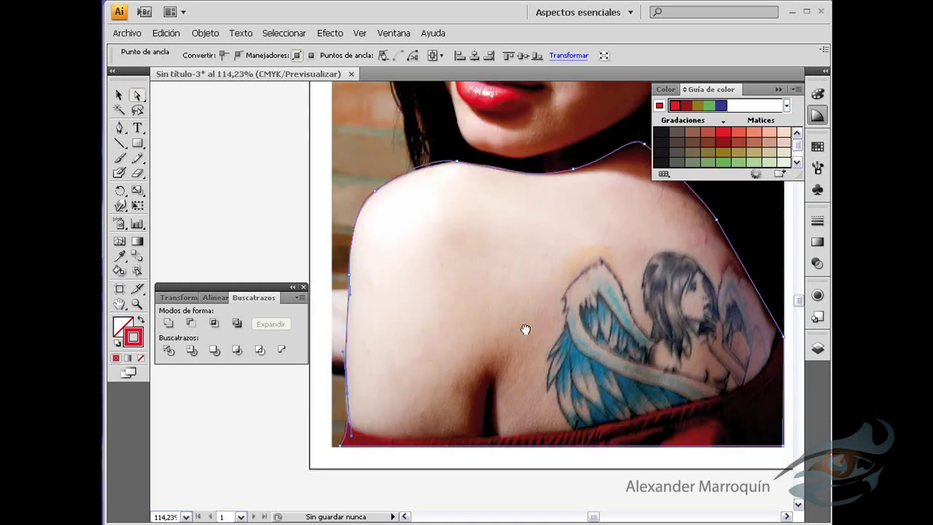
pyautogui.click(413, 166)
pyautogui.click(408, 167)
pyautogui.moveTo(587, 251); pyautogui.dragTo(455, 275)
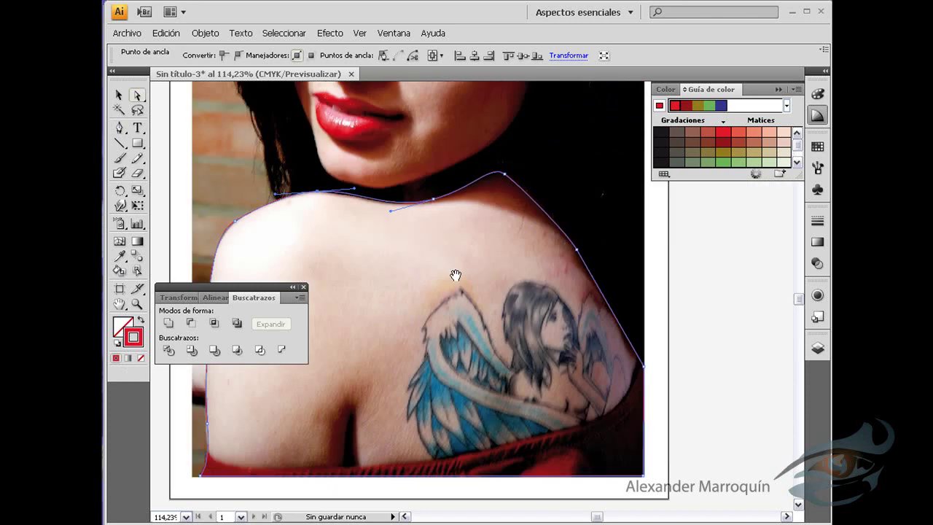
# - Sample the skin colour for the shoulder, then show it as a stroke and deselect
pyautogui.press('i')
pyautogui.click(440, 240)
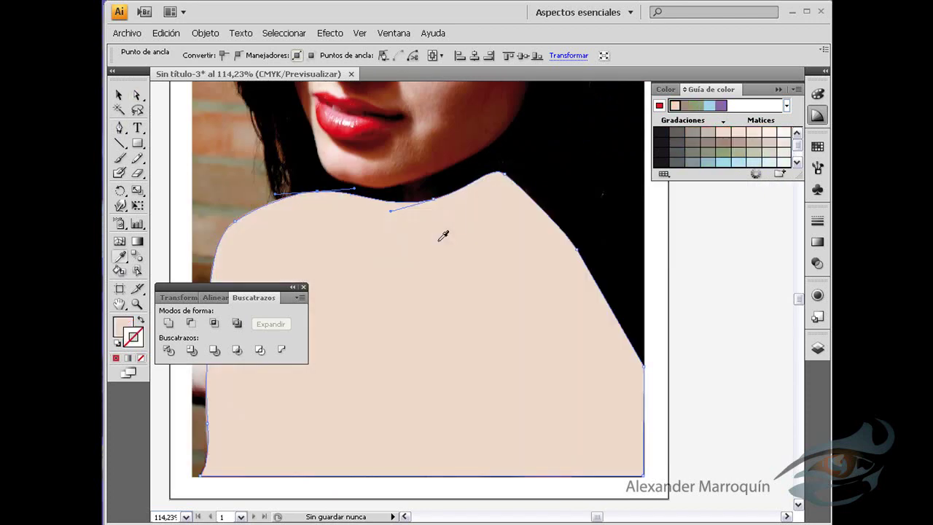
pyautogui.hotkey('shift', 'x')
pyautogui.press('p')
pyautogui.hotkey('ctrl', 'shift', 'a')
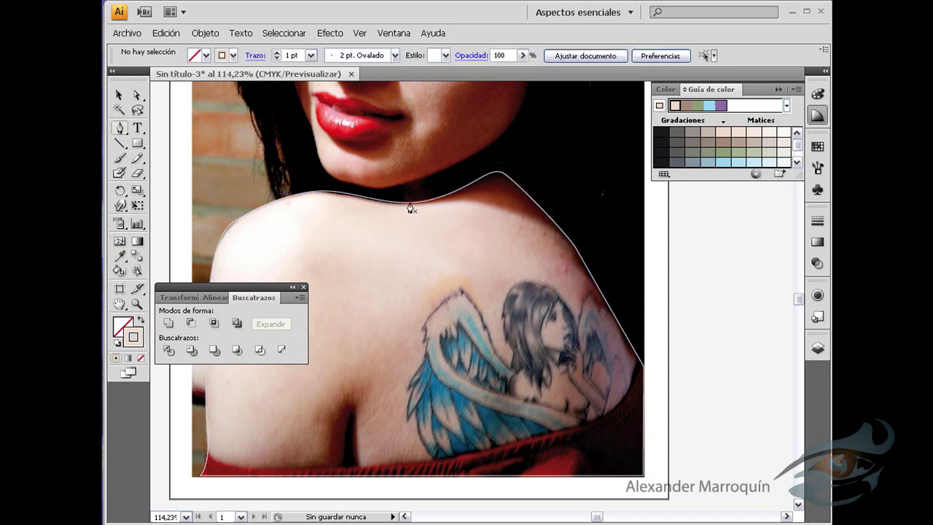
# - Draw a second curved path following the shoulder's upper edge
pyautogui.moveTo(408, 207)
pyautogui.mouseDown()
pyautogui.moveTo(477, 209)
pyautogui.moveTo(554, 229)
pyautogui.mouseUp()
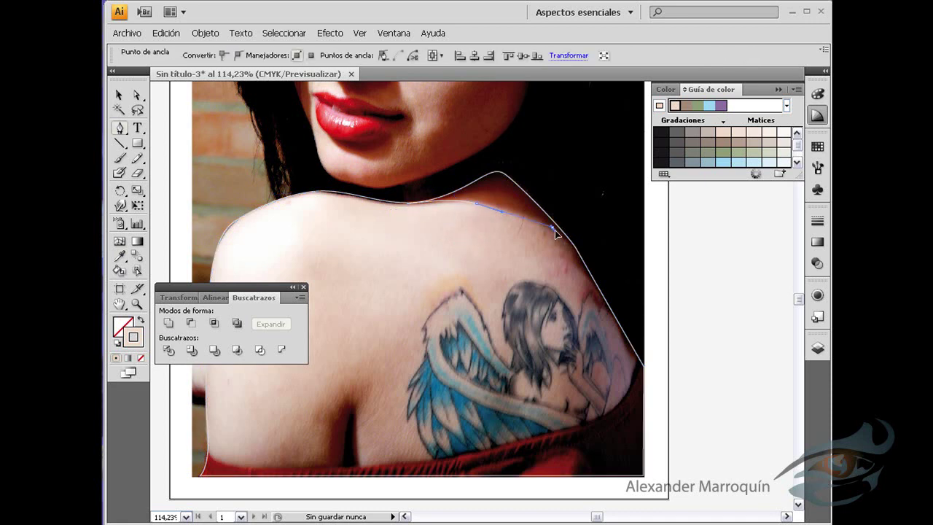
pyautogui.moveTo(586, 287); pyautogui.dragTo(626, 338)
pyautogui.moveTo(565, 236); pyautogui.dragTo(493, 173)
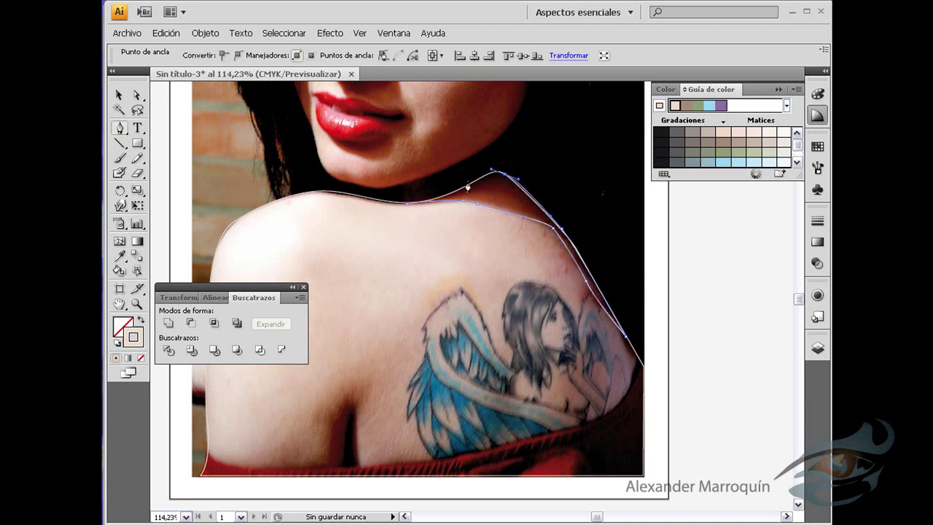
pyautogui.moveTo(492, 172); pyautogui.dragTo(408, 210)
# - Sample a dark reddish-brown shadow colour and close the shadow shape on the shoulder
pyautogui.press('i')
pyautogui.click(471, 190)
pyautogui.moveTo(419, 298); pyautogui.dragTo(546, 211)
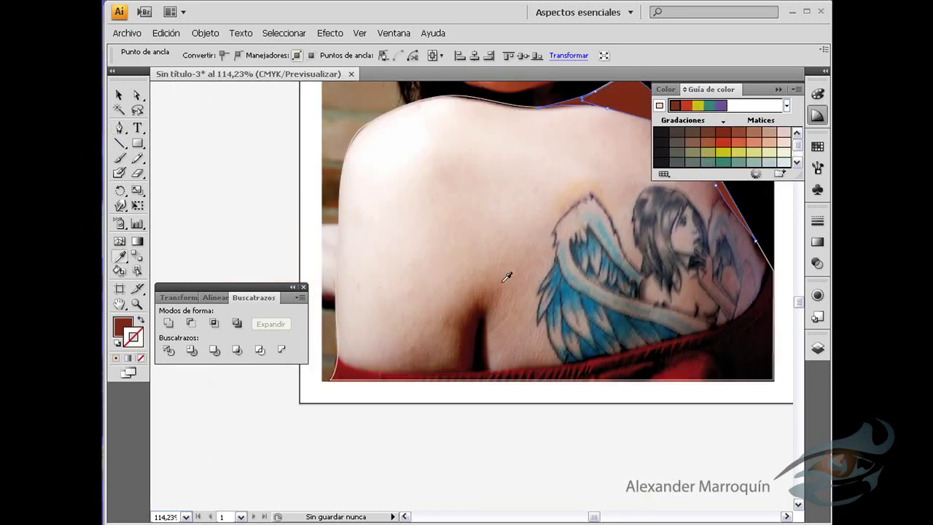
pyautogui.press('p')
pyautogui.click(452, 379)
# - Trace a curved fold shape near the shoulder's bottom edge
pyautogui.moveTo(461, 318)
pyautogui.mouseDown()
pyautogui.moveTo(476, 307)
pyautogui.moveTo(485, 337)
pyautogui.mouseUp()
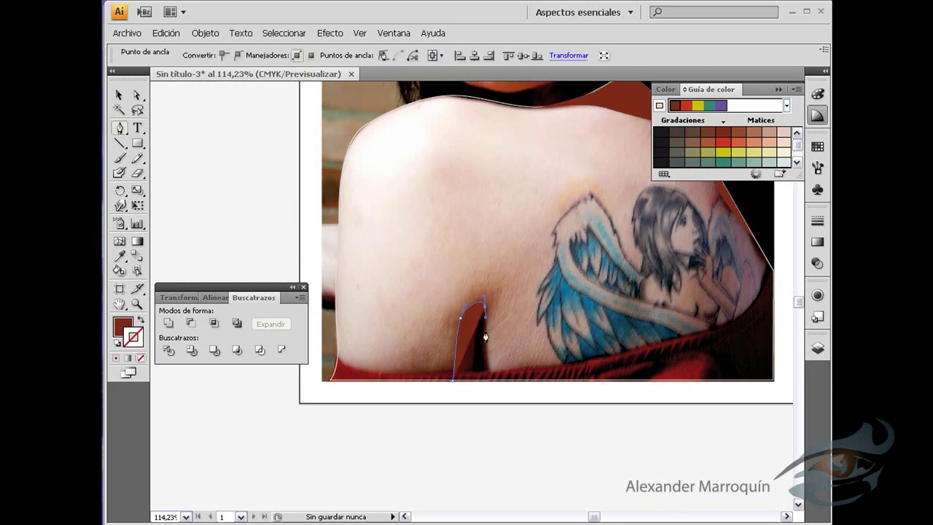
pyautogui.moveTo(492, 374); pyautogui.dragTo(495, 390)
pyautogui.click(495, 379)
pyautogui.click(452, 383)
pyautogui.hotkey('shift', 'x')
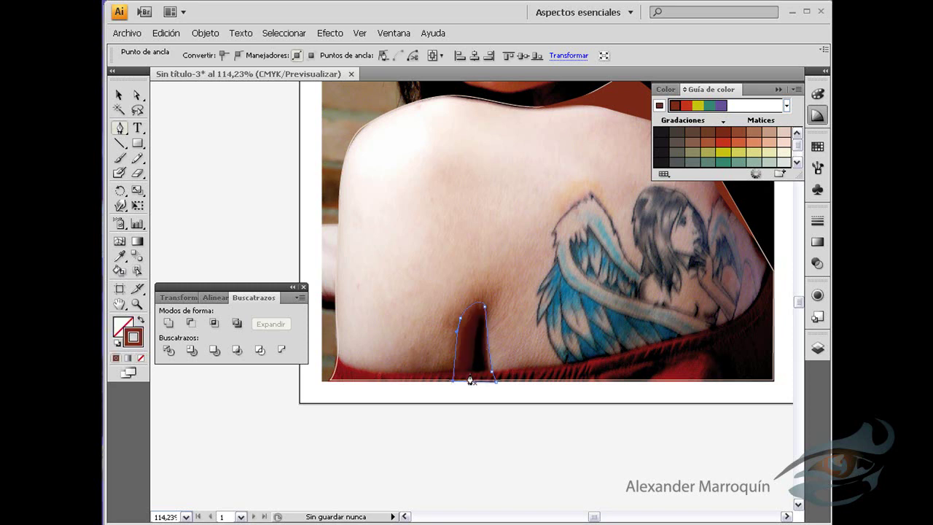
pyautogui.hotkey('ctrl', 'shift', 'a')
# - Add a narrow inner fold shape filled near-black and give the tall fold reddish-brown
pyautogui.click(480, 315)
pyautogui.moveTo(480, 362); pyautogui.dragTo(487, 384)
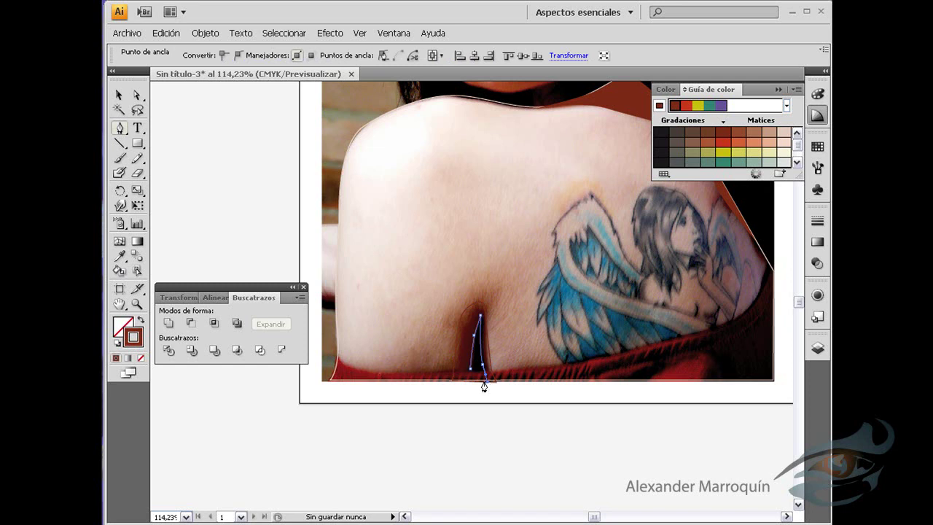
pyautogui.click(471, 377)
pyautogui.press('i')
pyautogui.click(480, 361)
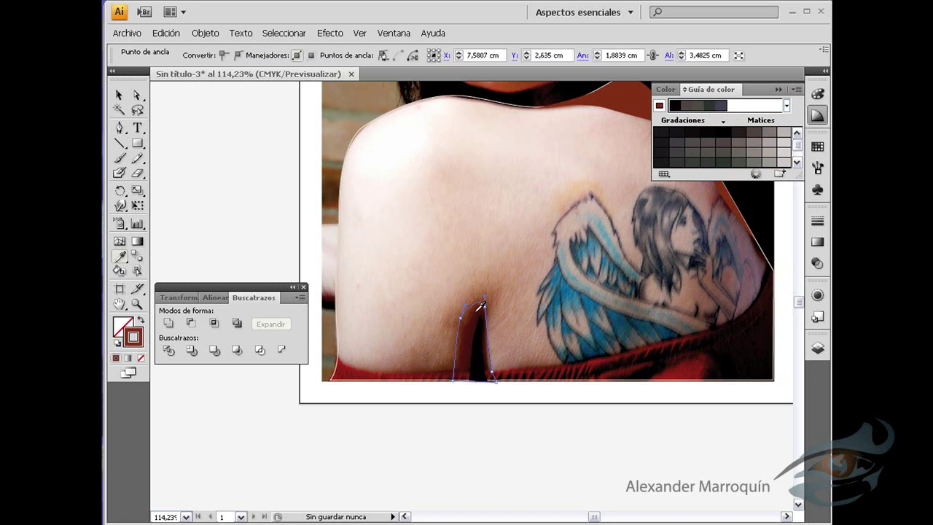
pyautogui.click(478, 309)
# - Select the large shoulder outline
pyautogui.click(118, 95)
pyautogui.moveTo(529, 244); pyautogui.dragTo(540, 328)
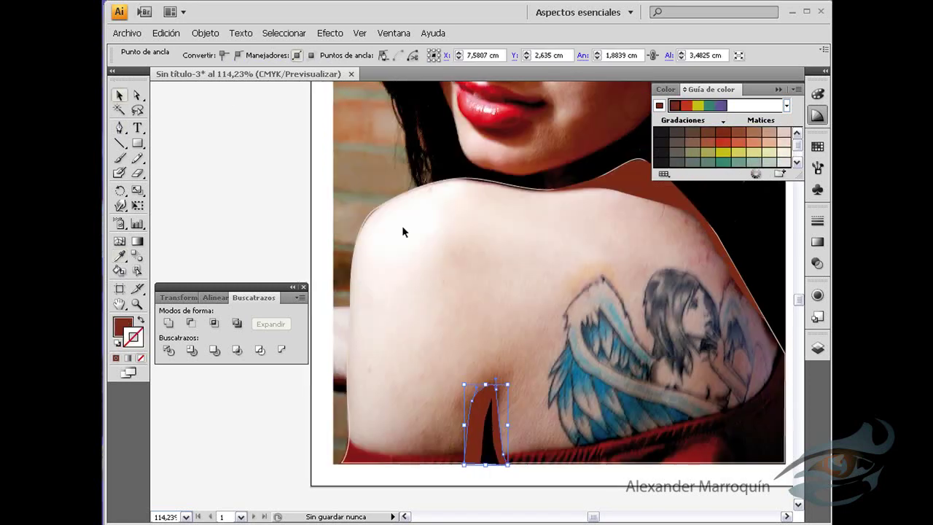
pyautogui.click(404, 218)
# - Fill the shoulder with the light skin tone and zoom out to review the portrait
pyautogui.hotkey('shift', 'x')
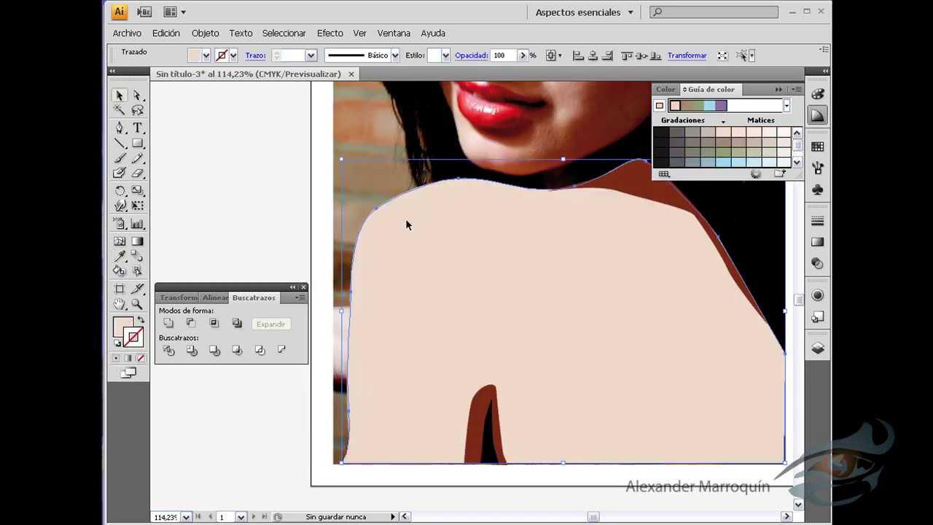
pyautogui.hotkey('ctrl', '-')
pyautogui.hotkey('ctrl', '-')
pyautogui.hotkey('ctrl', '-')
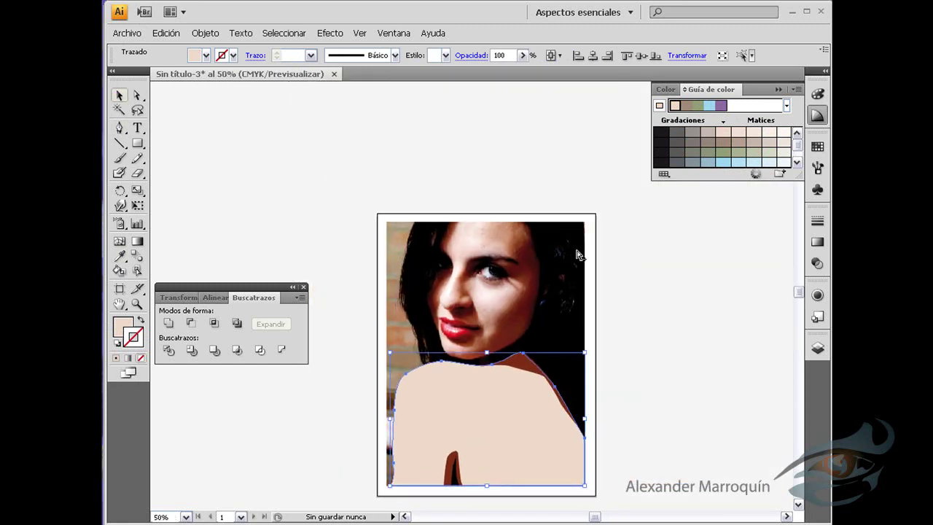
pyautogui.click(578, 255)
pyautogui.click(650, 288)
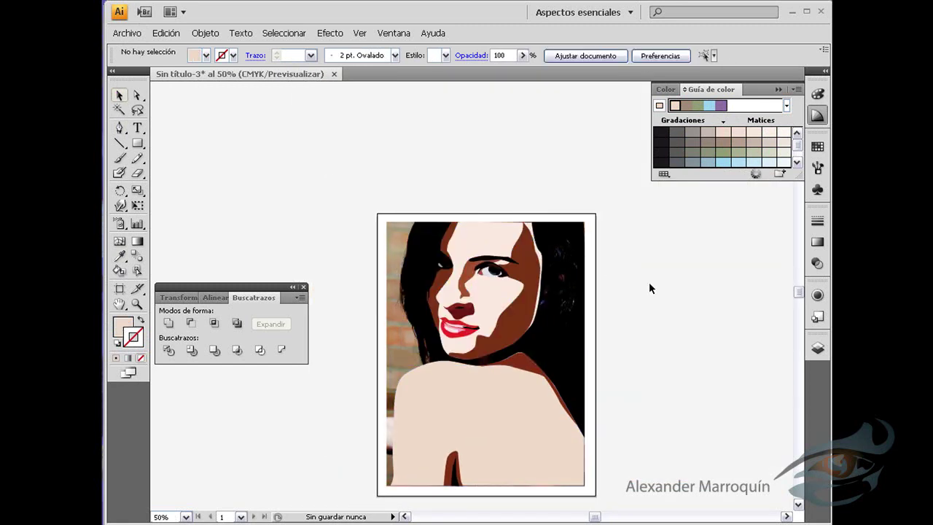
pyautogui.moveTo(392, 188); pyautogui.dragTo(656, 474)
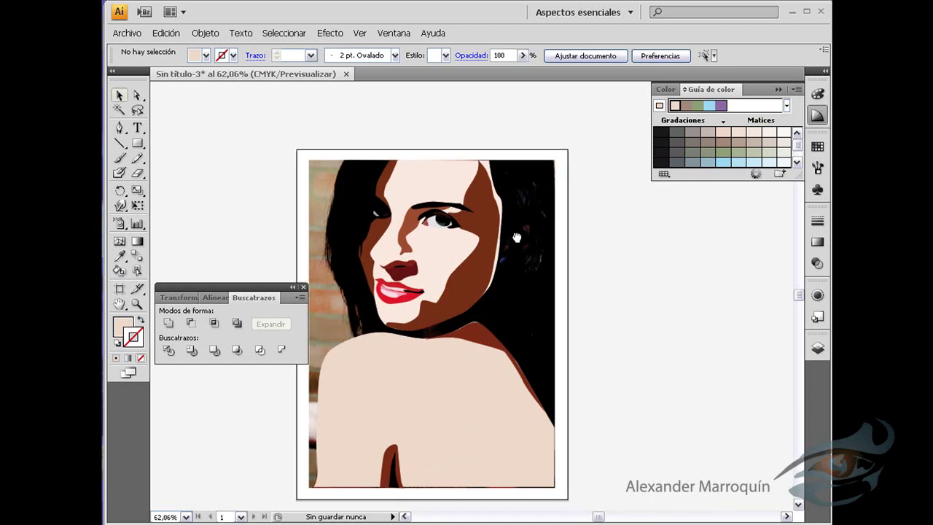
pyautogui.moveTo(507, 229); pyautogui.dragTo(568, 285)
# - Toggle the face shapes off and back on to compare them with the photo
pyautogui.hotkey('ctrl', 'z')
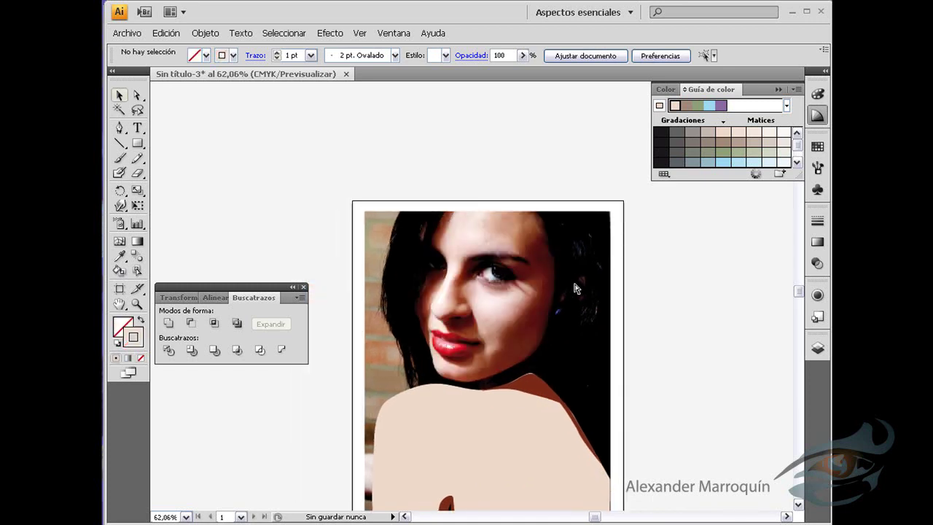
pyautogui.hotkey('ctrl', 'shift', 'z')
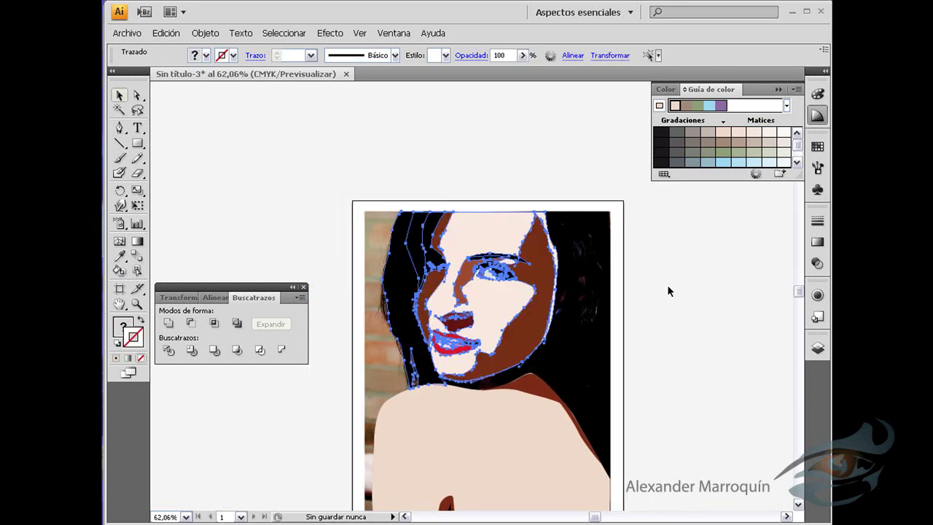
pyautogui.click(655, 288)
pyautogui.moveTo(524, 402)
pyautogui.mouseDown()
pyautogui.moveTo(511, 256)
pyautogui.moveTo(544, 340)
pyautogui.mouseUp()
# - Hide all traced shapes to reveal the photo and start dragging a rectangle over it
pyautogui.hotkey('ctrl', 'z')
pyautogui.hotkey('ctrl', 'z')
pyautogui.hotkey('ctrl', 'z')
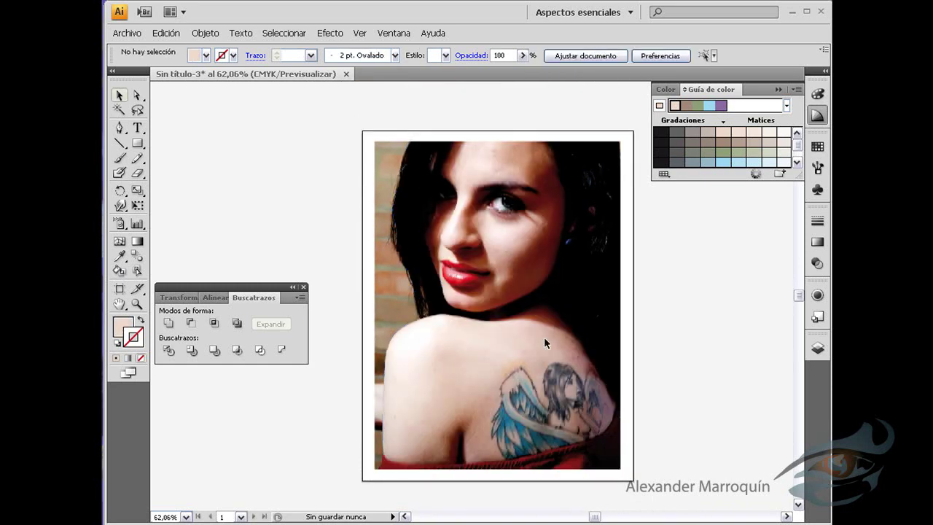
pyautogui.moveTo(373, 153); pyautogui.dragTo(401, 219)
pyautogui.moveTo(655, 226)
pyautogui.mouseDown()
pyautogui.moveTo(619, 130)
pyautogui.moveTo(598, 112)
pyautogui.moveTo(608, 238)
pyautogui.mouseUp()
pyautogui.click(137, 143)
pyautogui.moveTo(395, 219)
pyautogui.mouseDown()
pyautogui.moveTo(598, 444)
pyautogui.moveTo(599, 397)
pyautogui.mouseUp()
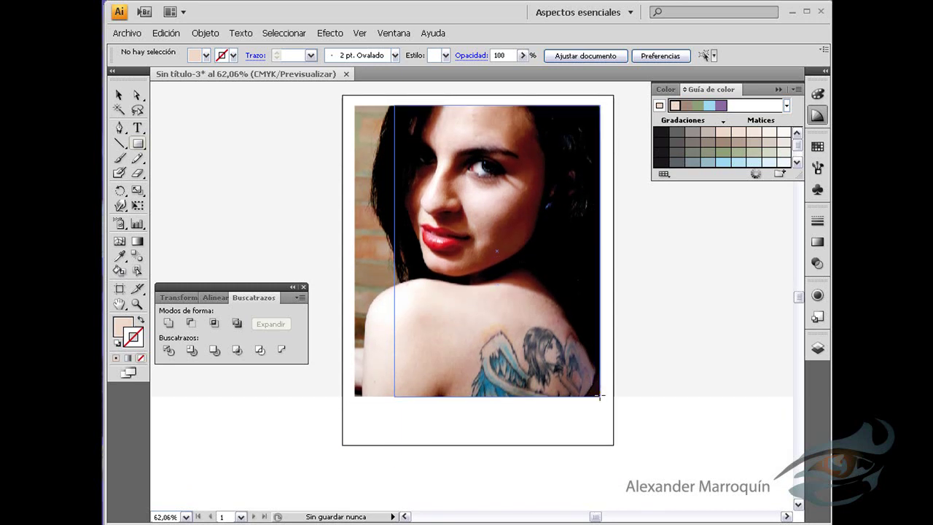
# - Draw a rectangle over the portrait, extend it to the artboard bottom, and fill it with hair black
pyautogui.moveTo(599, 396); pyautogui.dragTo(599, 397)
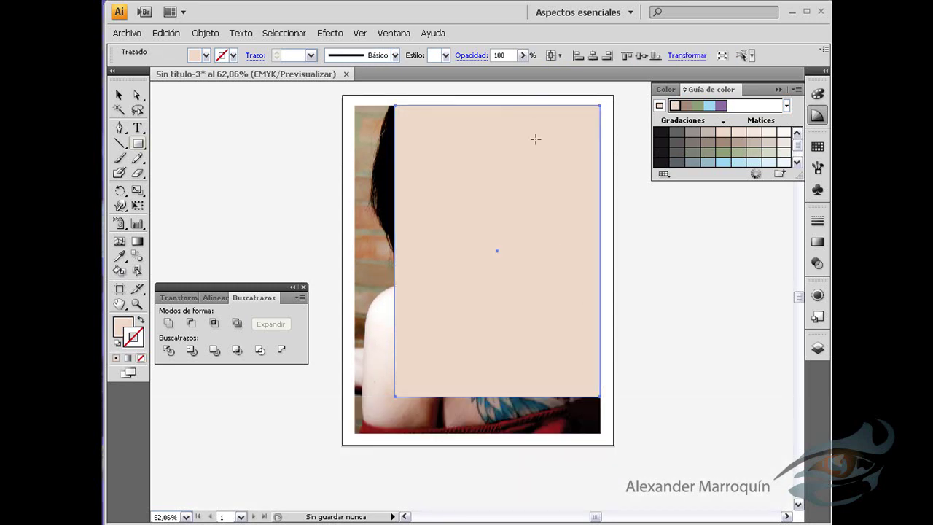
pyautogui.click(119, 95)
pyautogui.moveTo(497, 397); pyautogui.dragTo(503, 433)
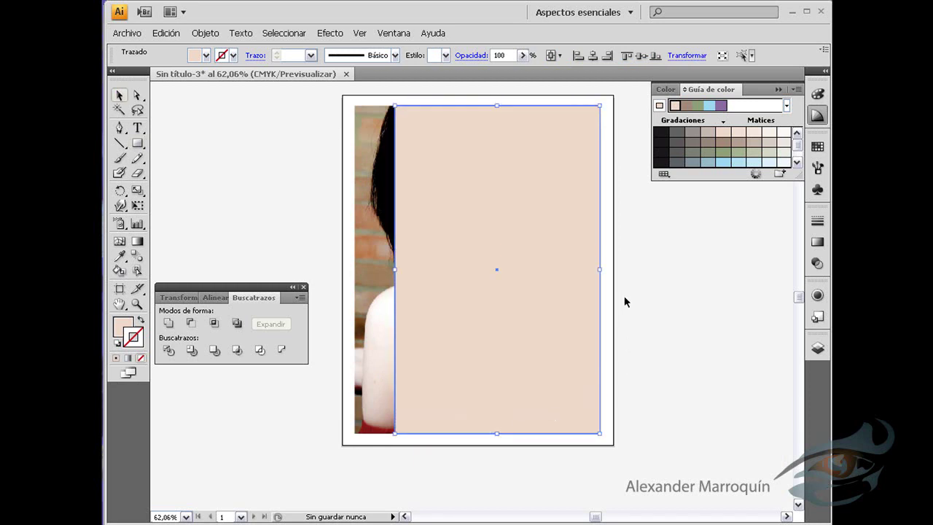
pyautogui.press('i')
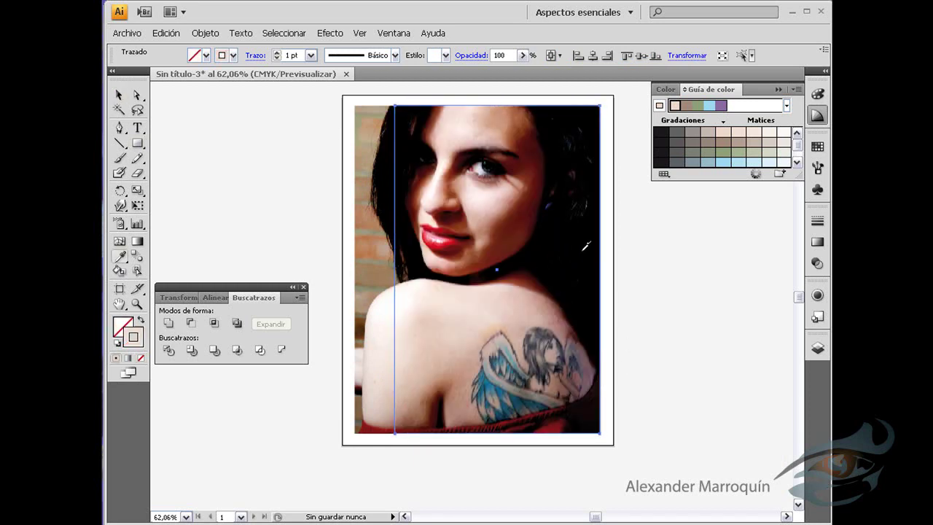
pyautogui.click(583, 249)
pyautogui.click(119, 94)
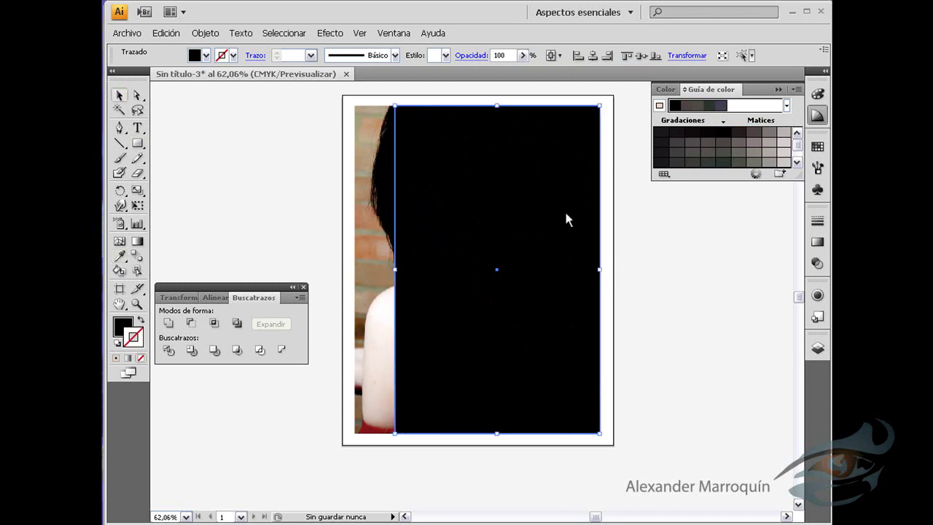
pyautogui.click(669, 255)
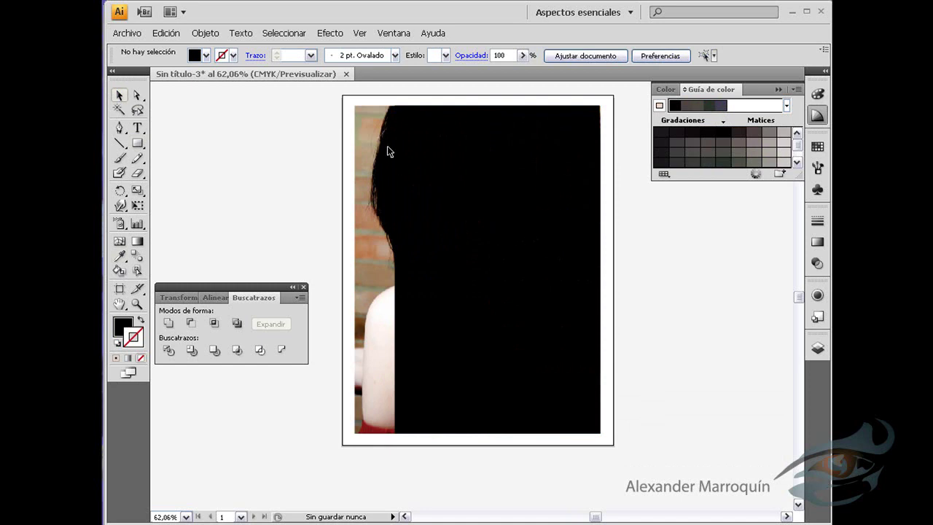
pyautogui.click(575, 217)
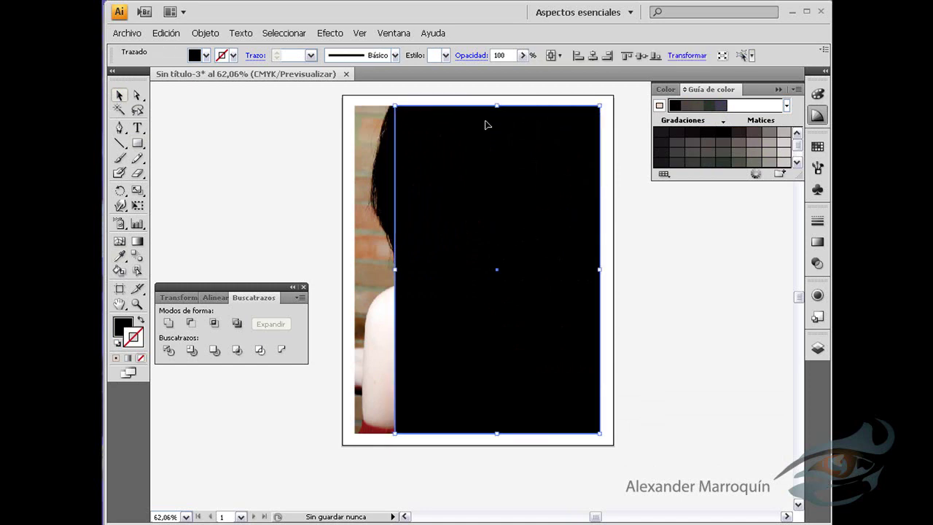
# - Reveal all hidden traced shapes with Objeto > Mostrar todo
pyautogui.click(263, 136)
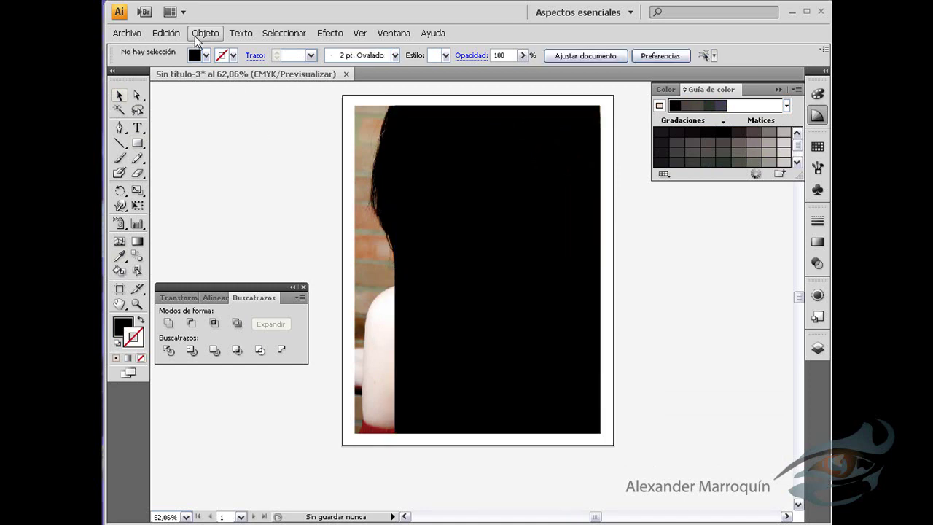
pyautogui.click(205, 33)
pyautogui.click(232, 139)
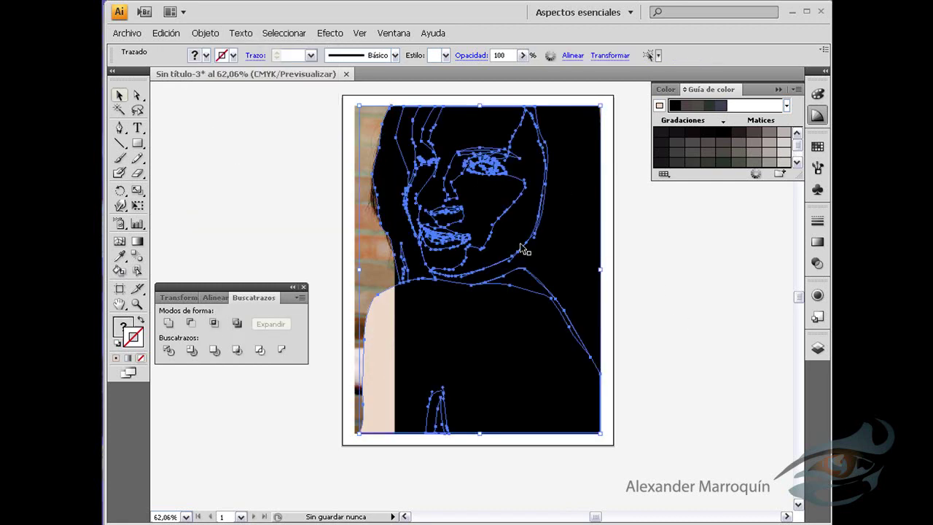
pyautogui.click(681, 344)
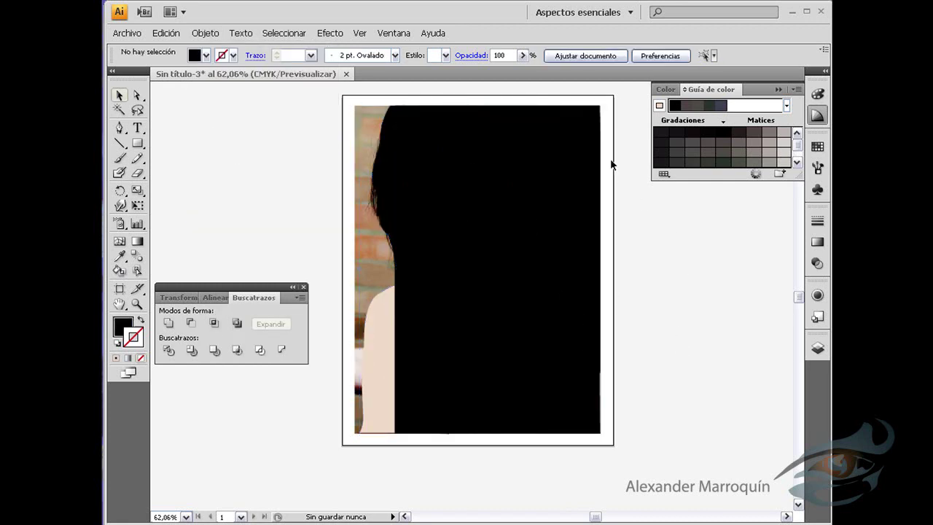
pyautogui.moveTo(618, 122); pyautogui.dragTo(475, 282)
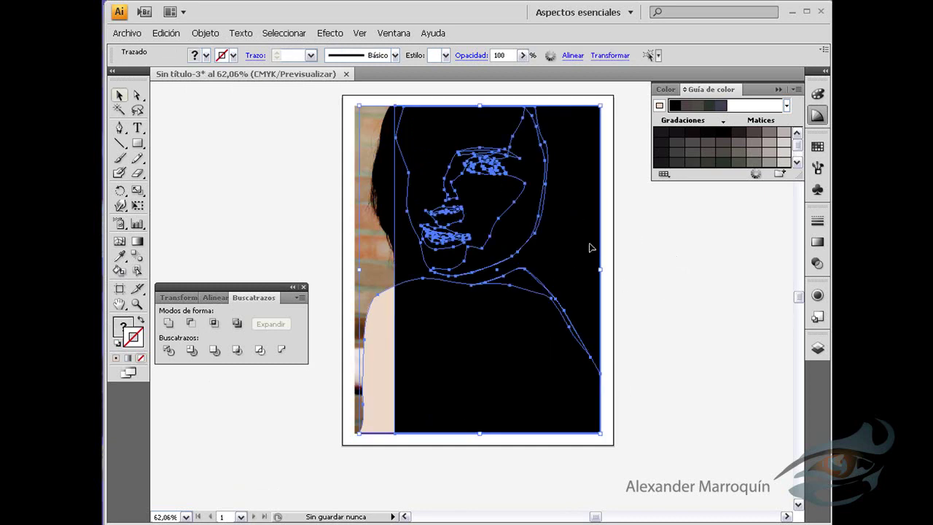
pyautogui.click(607, 259)
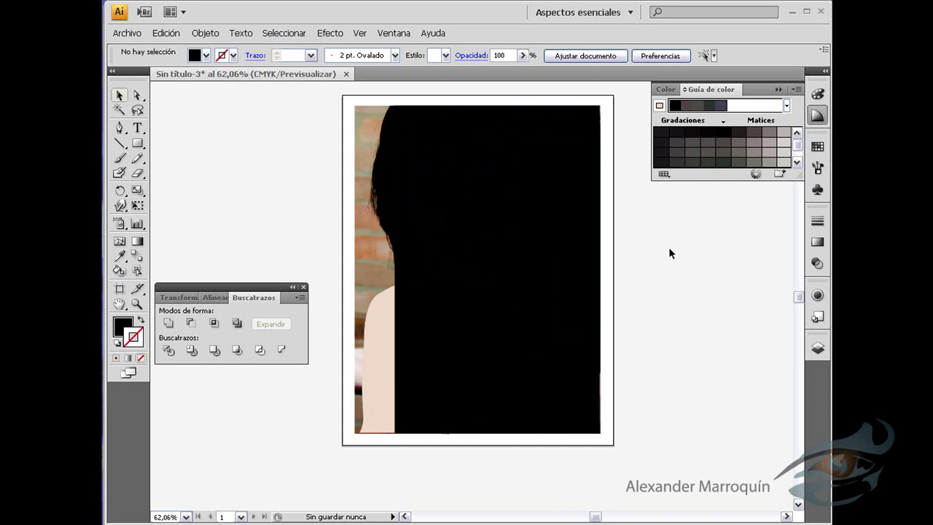
# - Inspect the shoulder and face shapes in Contornear view, then return to Previsualizar
pyautogui.click(359, 33)
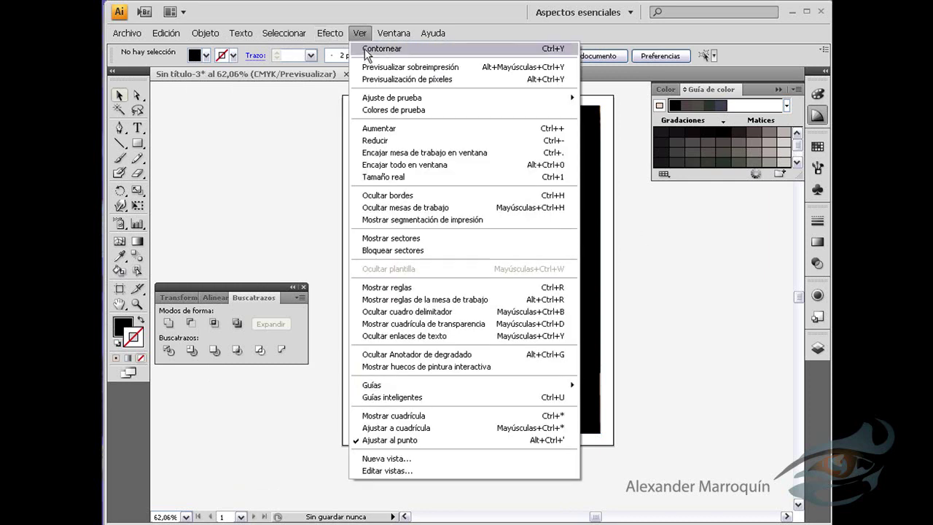
pyautogui.click(371, 45)
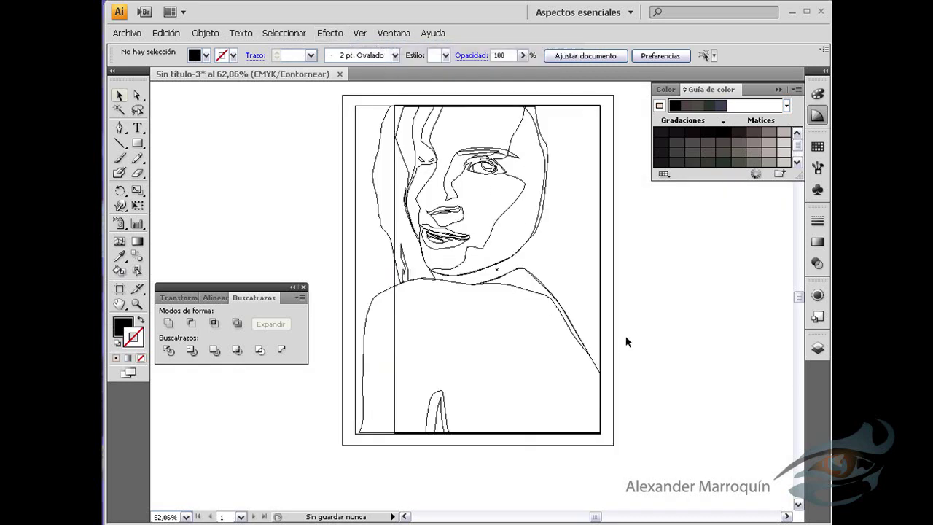
pyautogui.click(518, 285)
pyautogui.click(413, 277)
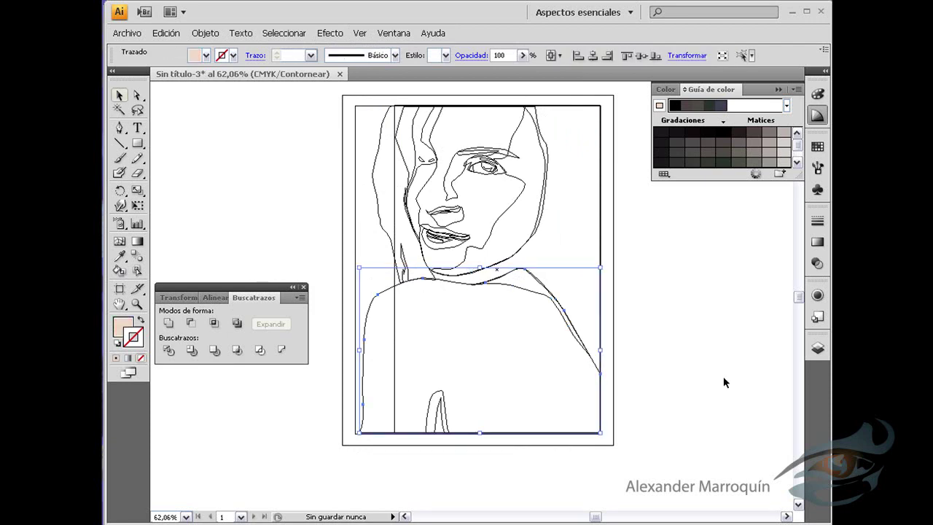
pyautogui.click(500, 218)
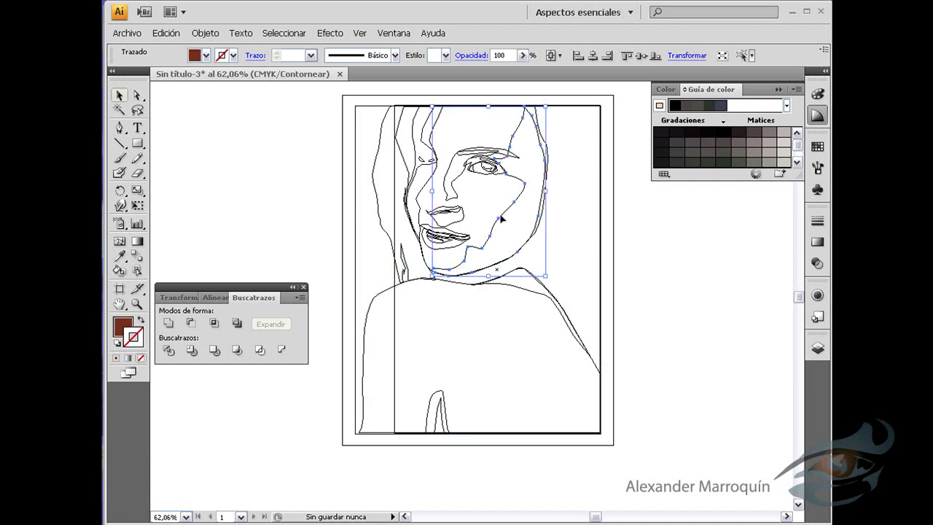
pyautogui.click(624, 248)
pyautogui.click(360, 33)
pyautogui.click(405, 48)
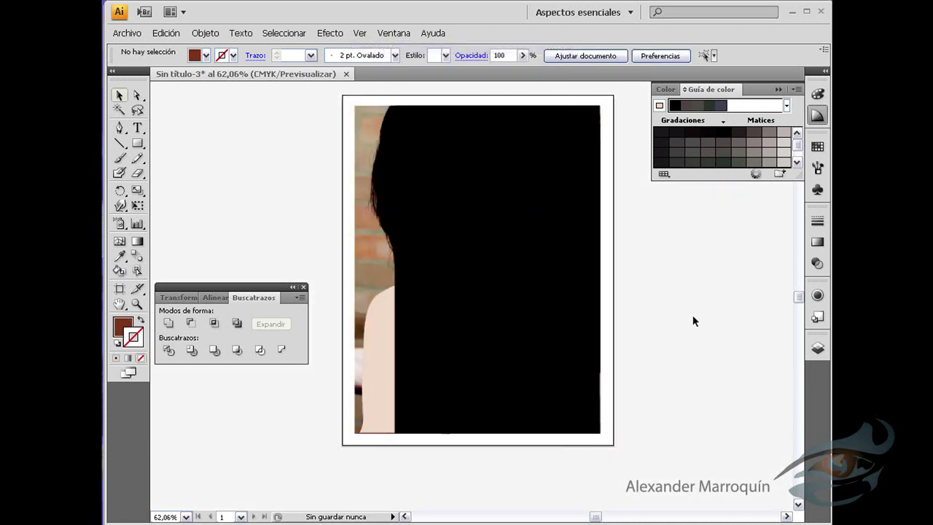
pyautogui.click(552, 256)
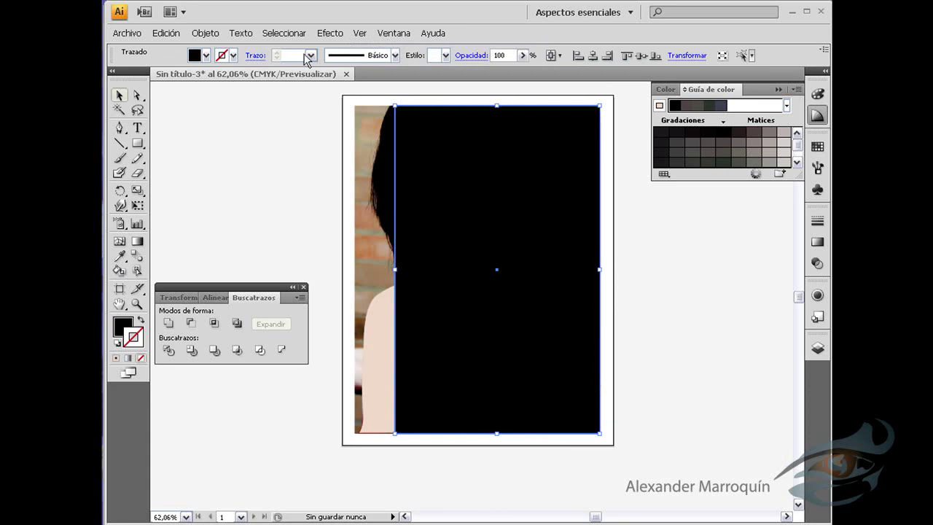
# - Send the black rectangle backward with Organizar > Hacia atrás, behind the face and shoulder
pyautogui.rightClick(463, 178)
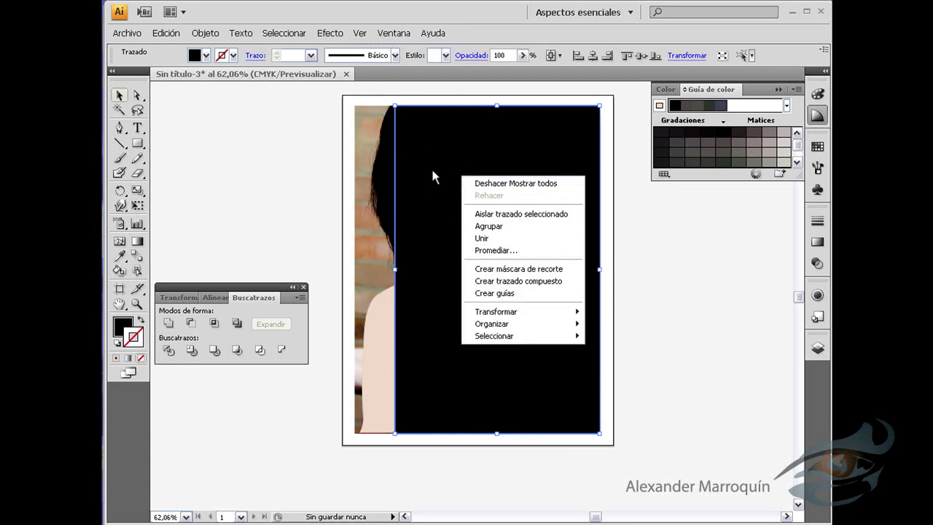
pyautogui.rightClick(432, 197)
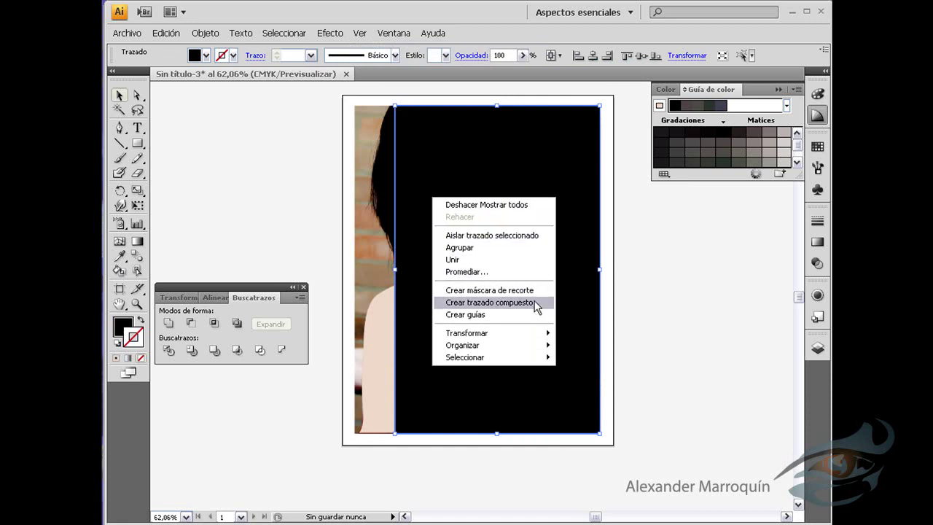
pyautogui.moveTo(492, 324)
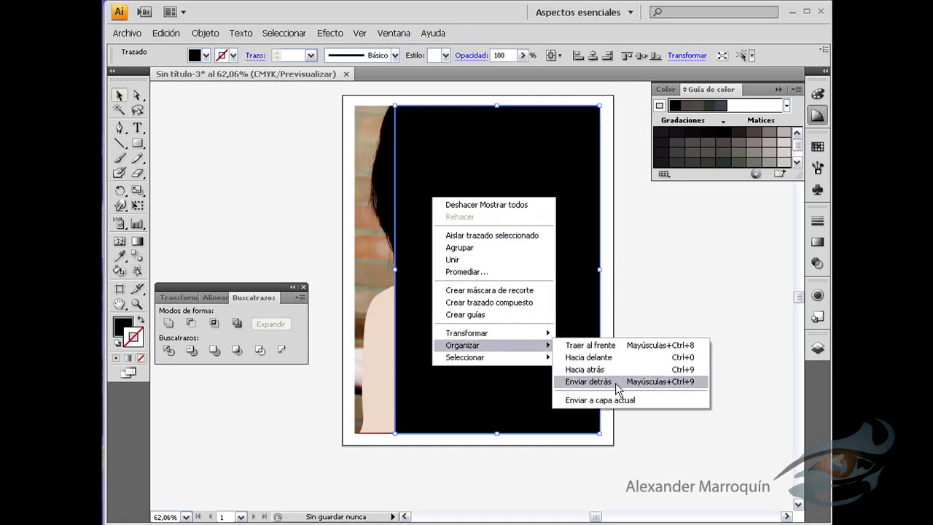
pyautogui.click(685, 370)
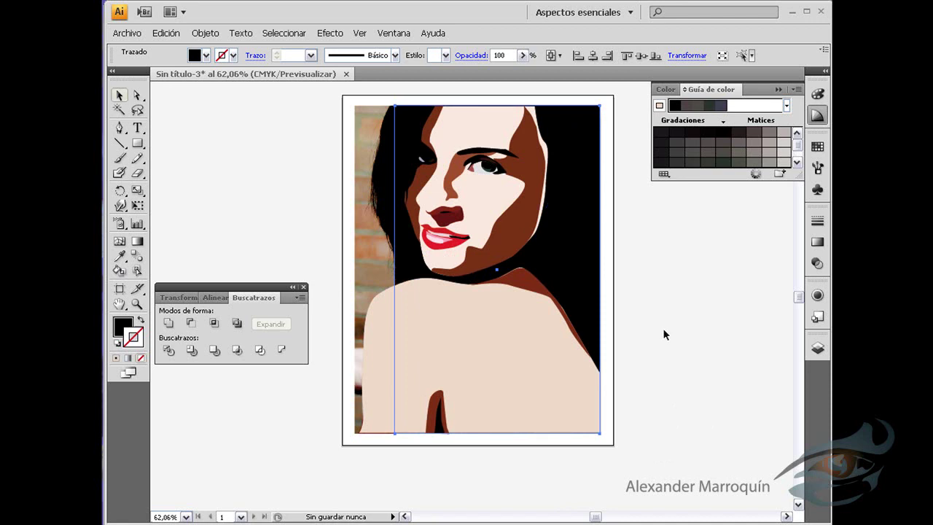
pyautogui.click(678, 285)
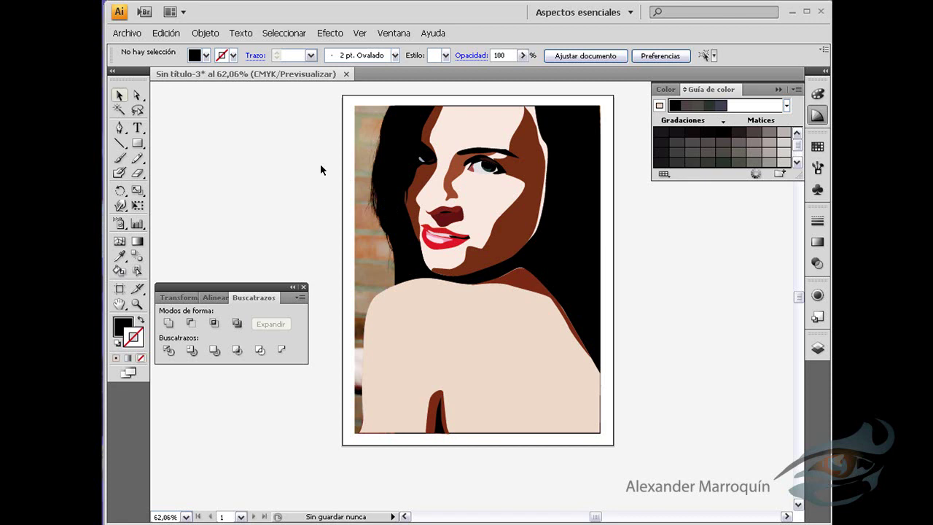
pyautogui.click(205, 33)
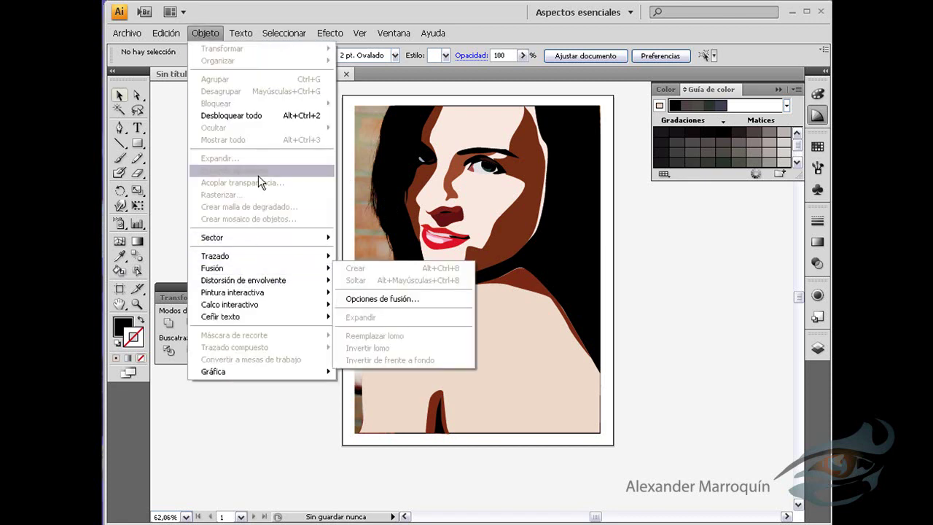
# - Unlock all objects and hide the original photo via Objeto > Ocultar > Selección
pyautogui.click(258, 115)
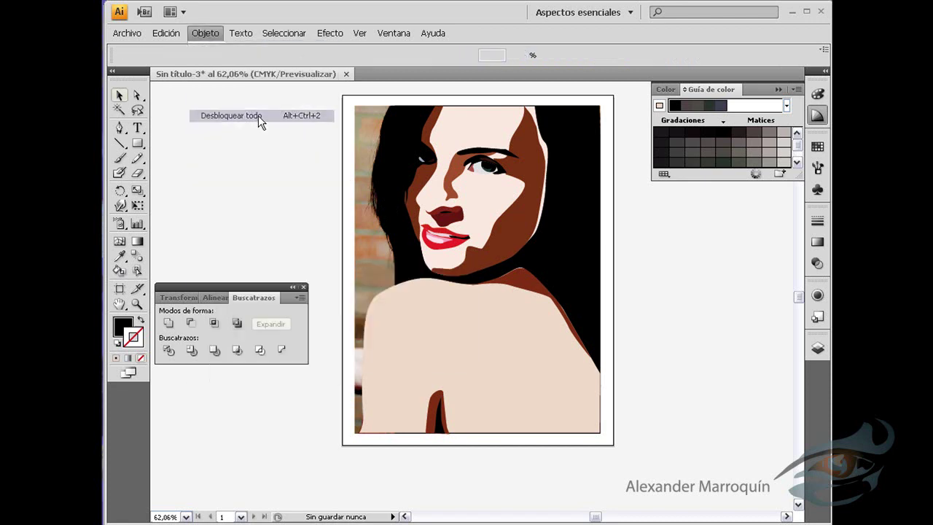
pyautogui.click(205, 33)
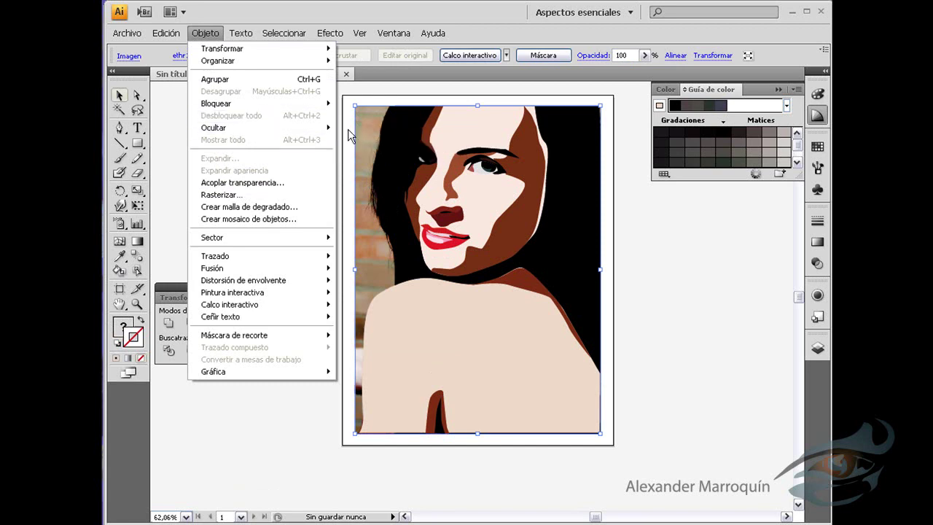
pyautogui.click(373, 128)
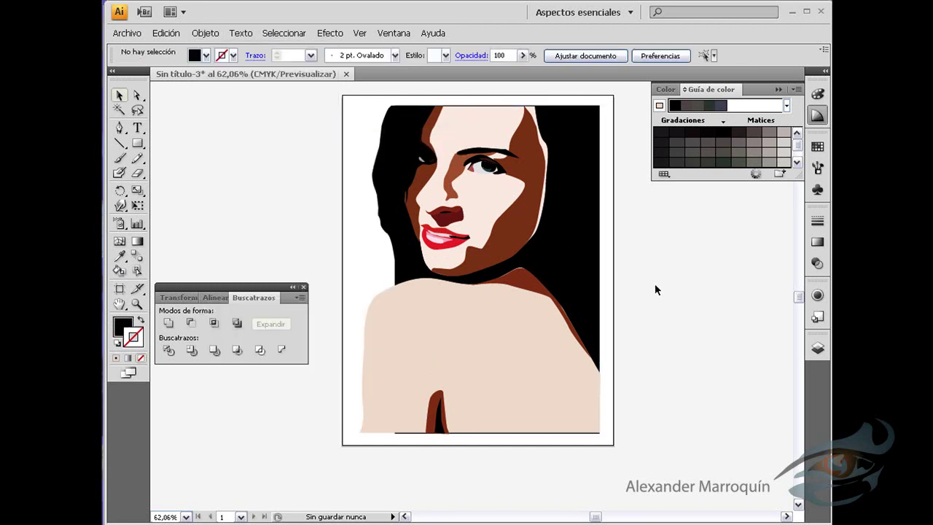
# - Zoom in and pan across the face, shoulder and black background to inspect them
pyautogui.moveTo(459, 224); pyautogui.dragTo(523, 345)
pyautogui.moveTo(358, 118); pyautogui.dragTo(634, 469)
pyautogui.moveTo(598, 339); pyautogui.dragTo(613, 346)
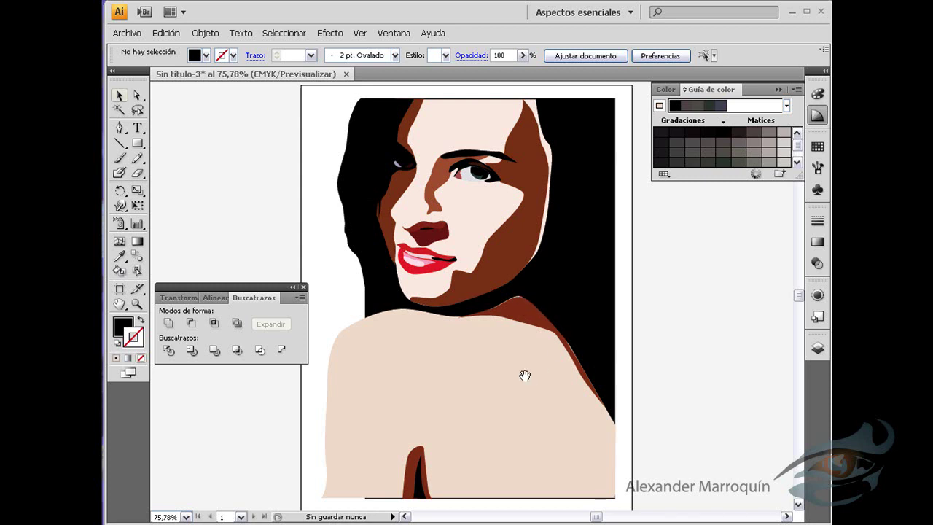
pyautogui.moveTo(530, 378); pyautogui.dragTo(527, 308)
pyautogui.moveTo(573, 280)
pyautogui.mouseDown()
pyautogui.moveTo(570, 363)
pyautogui.moveTo(568, 311)
pyautogui.mouseUp()
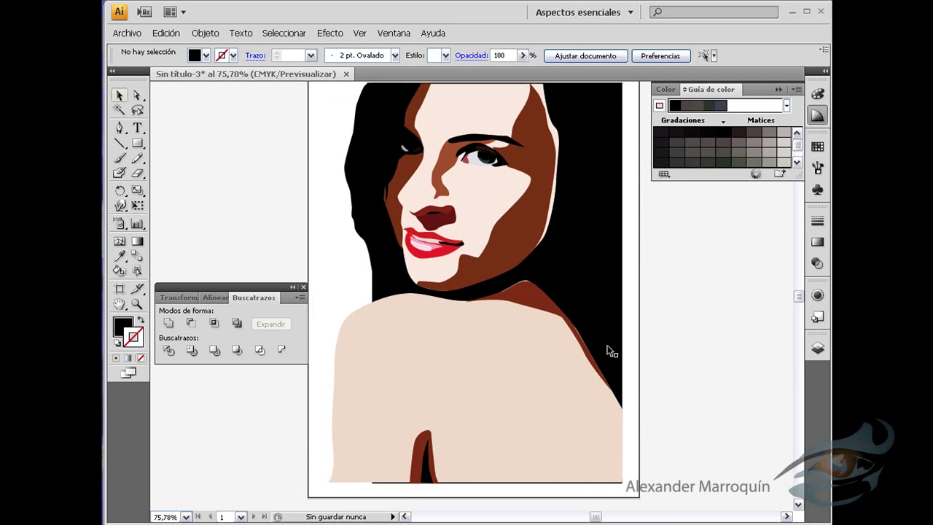
pyautogui.moveTo(510, 285)
pyautogui.mouseDown()
pyautogui.moveTo(611, 308)
pyautogui.moveTo(530, 295)
pyautogui.mouseUp()
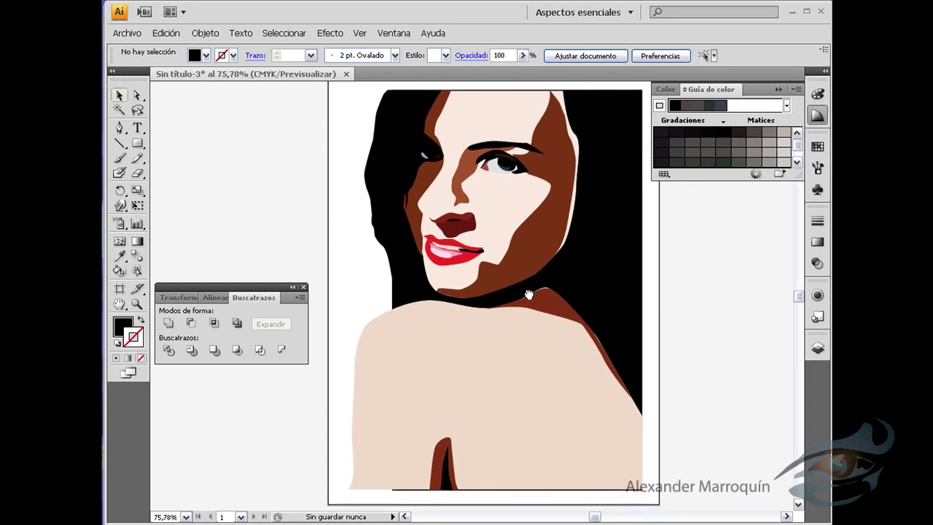
# - Save the portrait as Vector.ai in Illustrator CS4 format with default options
pyautogui.click(126, 33)
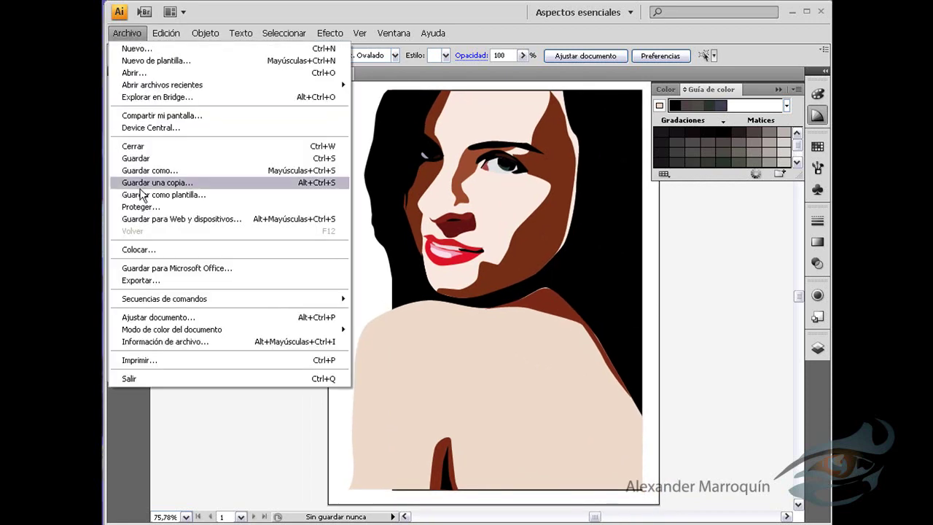
pyautogui.click(156, 160)
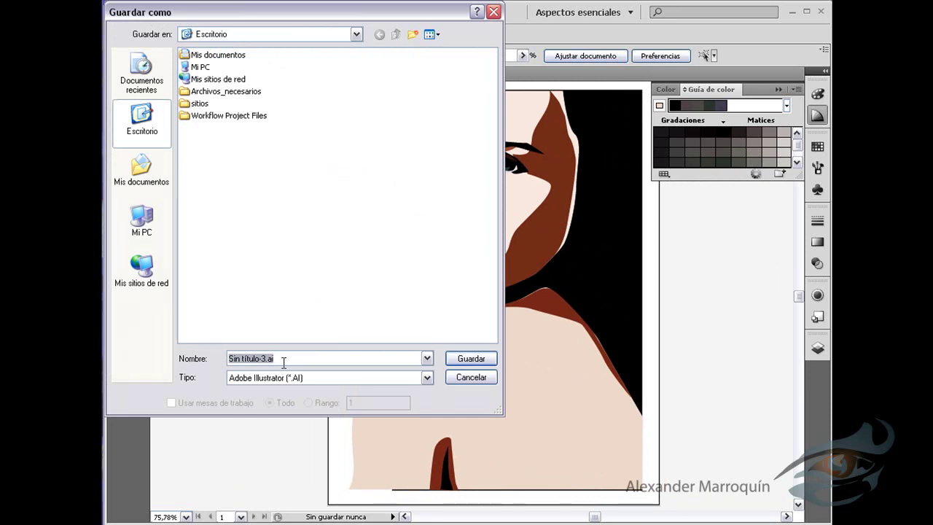
pyautogui.write('Vector')
pyautogui.click(476, 359)
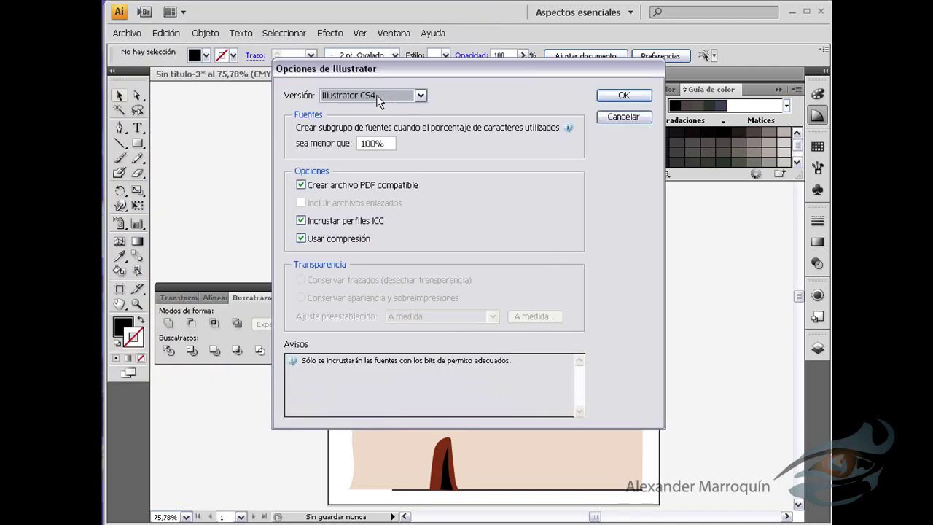
pyautogui.click(423, 96)
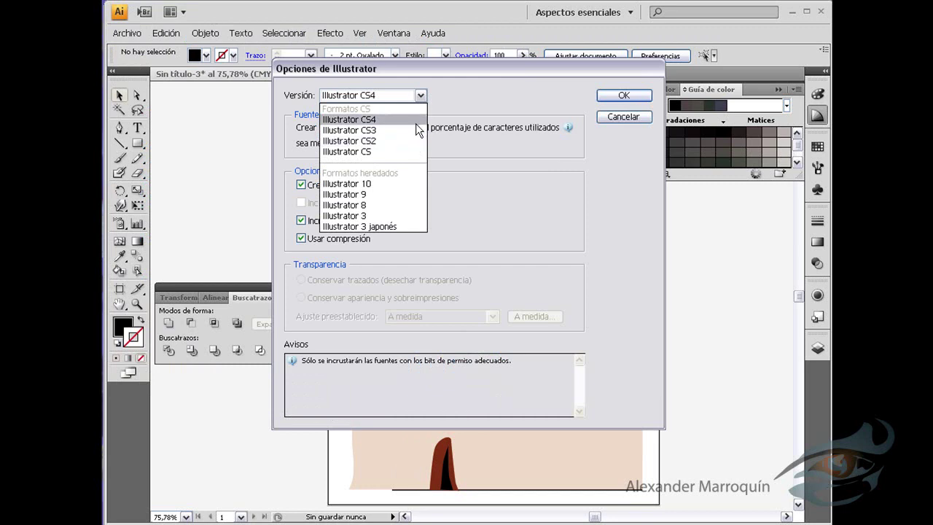
pyautogui.click(461, 97)
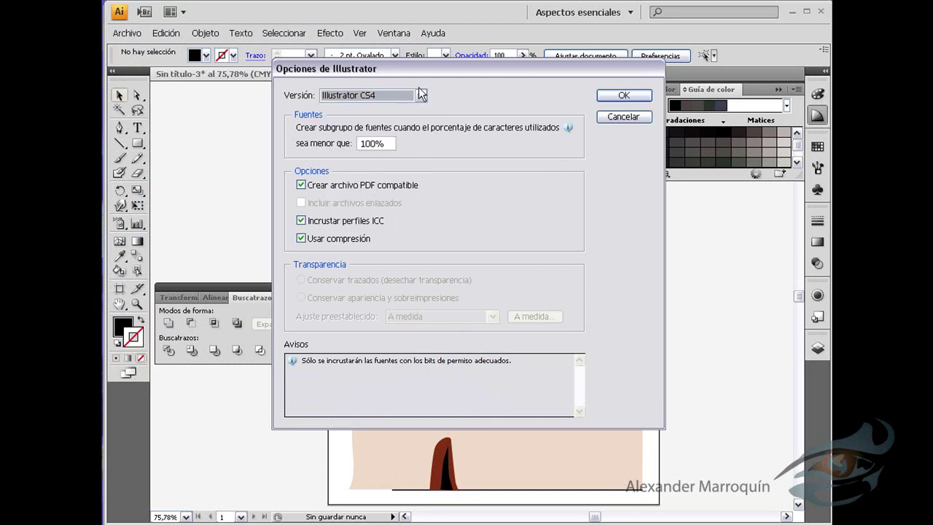
pyautogui.click(616, 99)
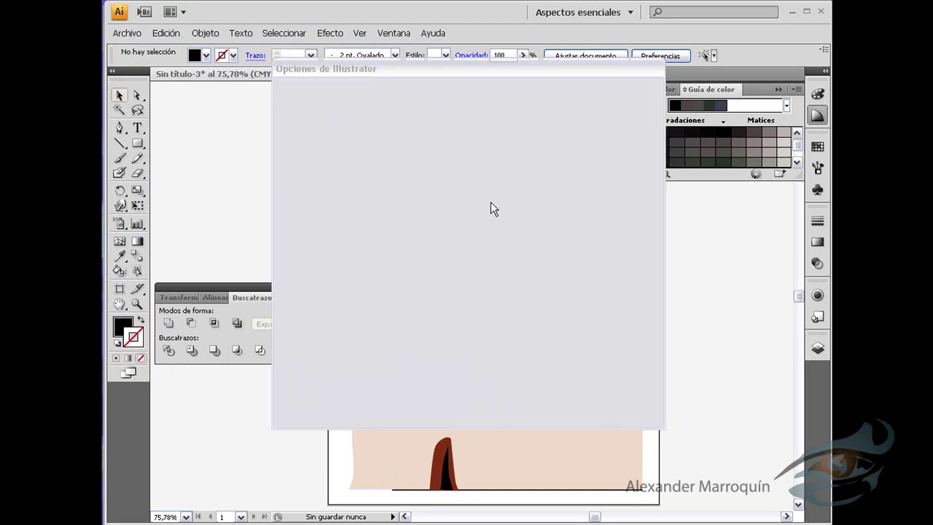
pyautogui.click(128, 33)
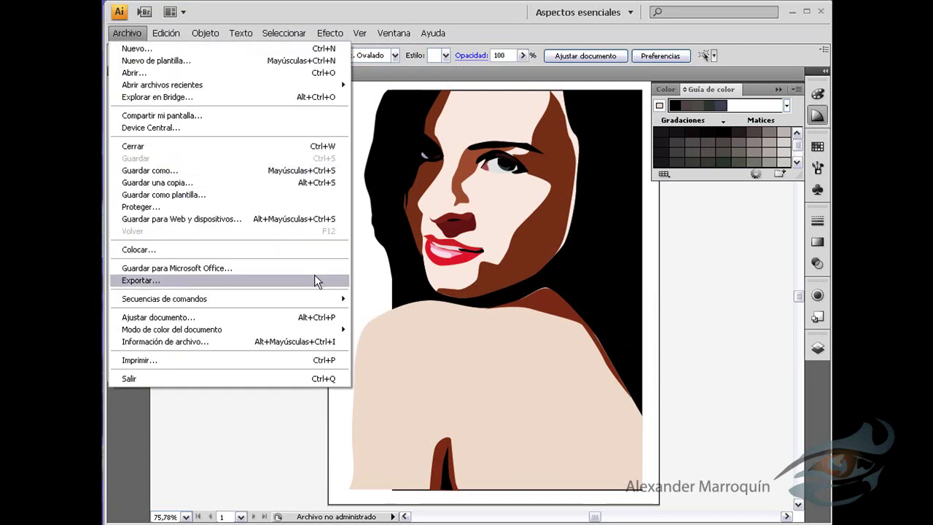
pyautogui.click(284, 280)
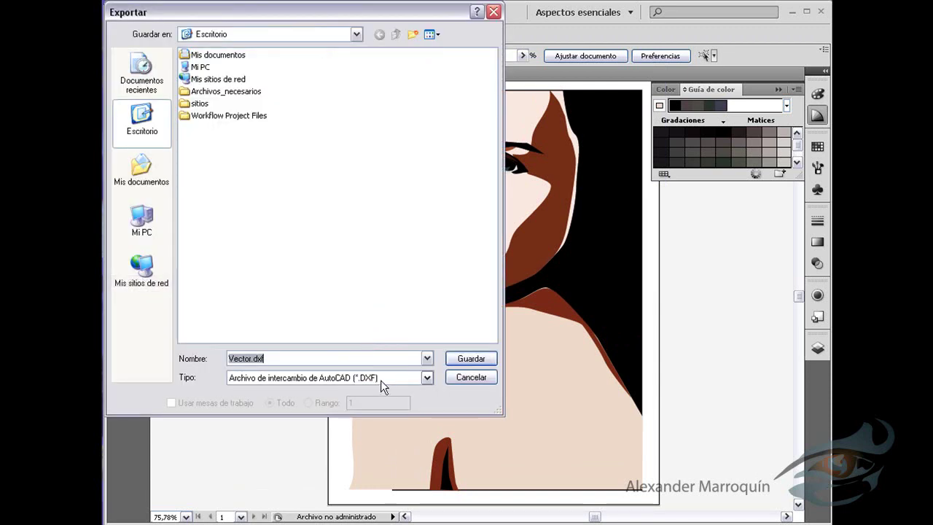
pyautogui.click(428, 378)
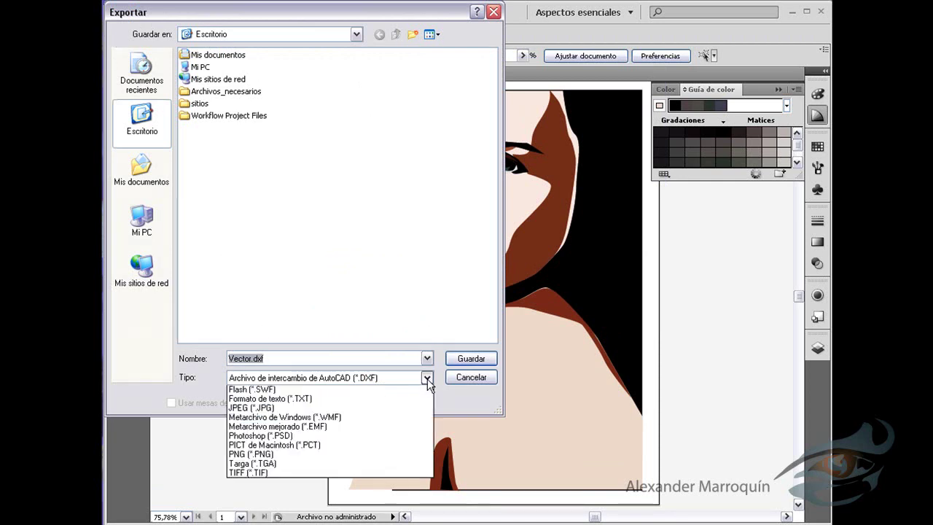
pyautogui.click(283, 437)
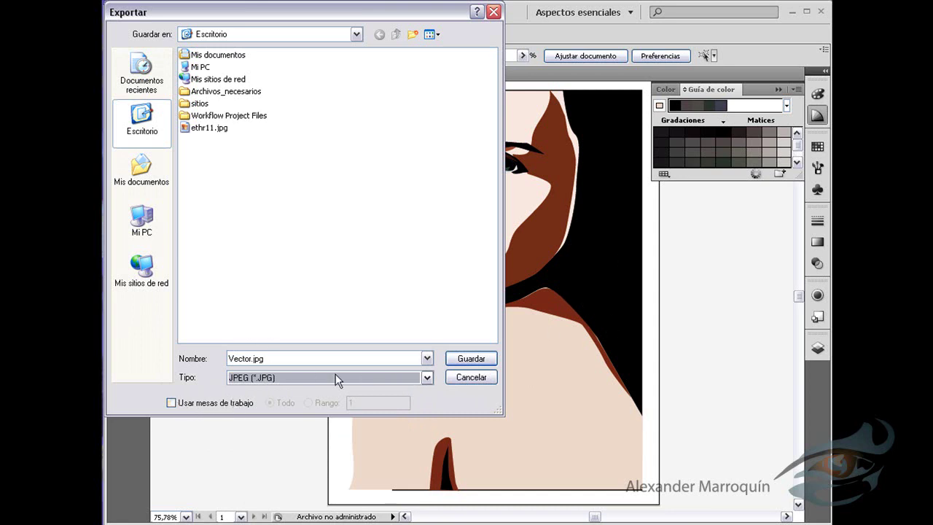
pyautogui.click(171, 403)
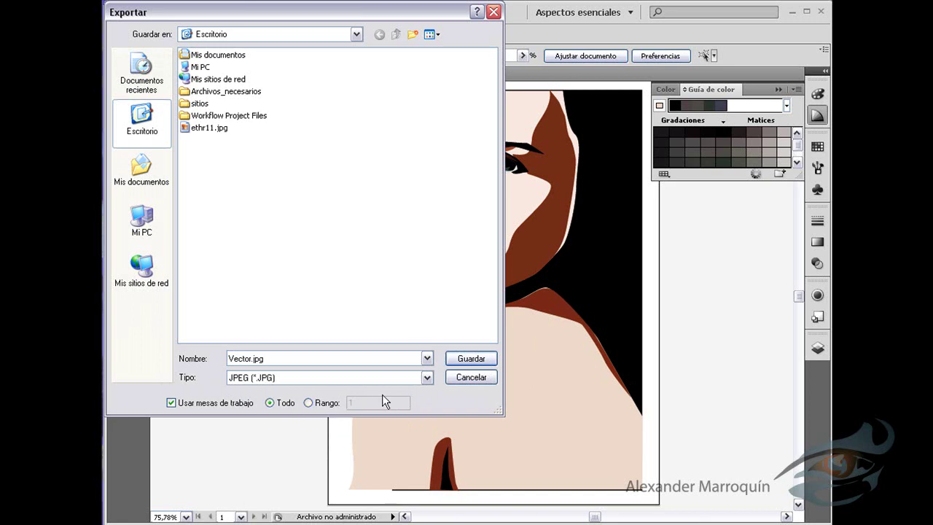
pyautogui.click(466, 361)
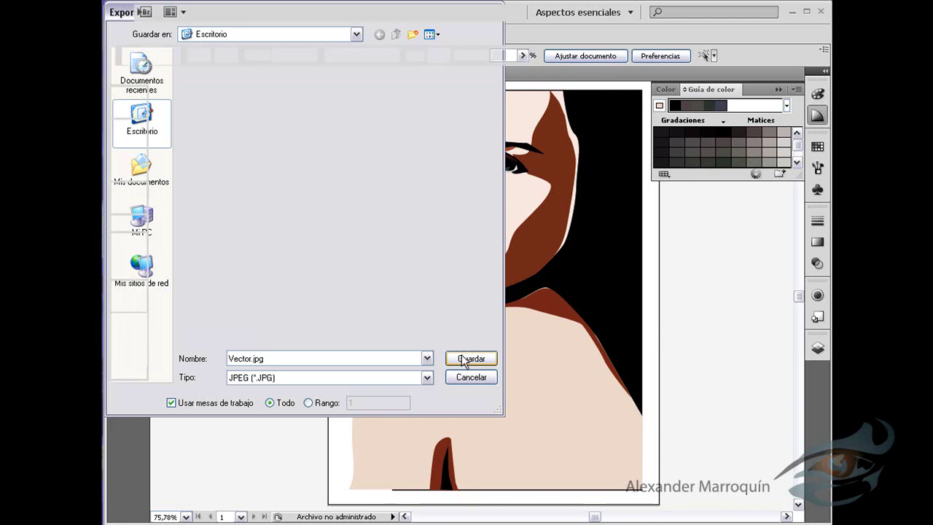
pyautogui.click(485, 158)
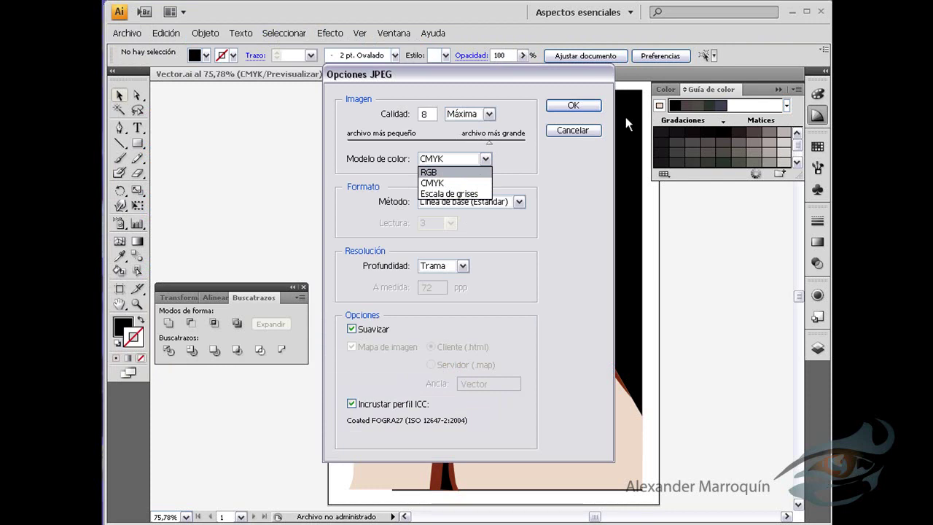
pyautogui.click(583, 135)
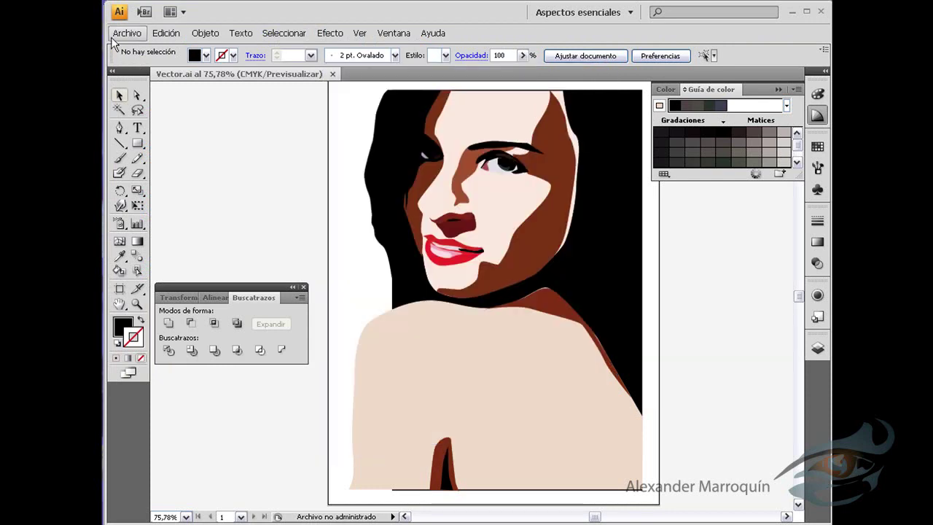
pyautogui.click(126, 32)
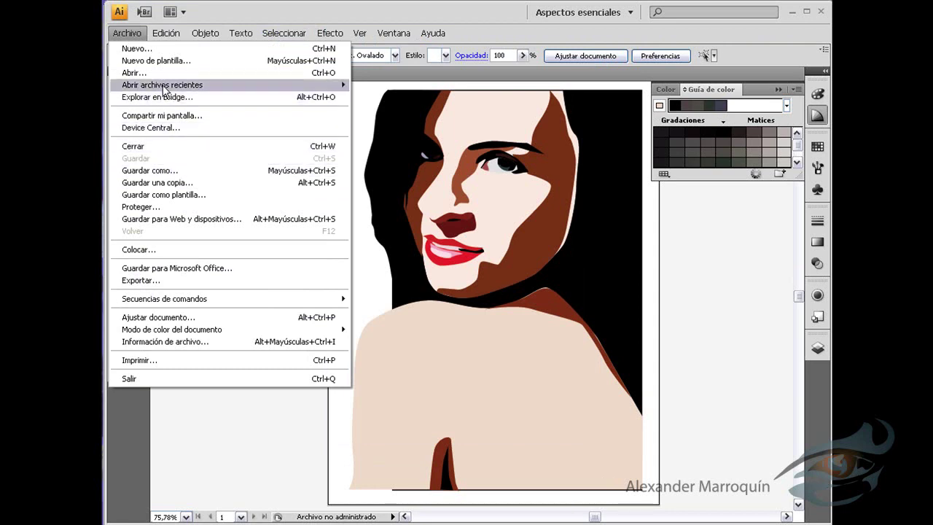
pyautogui.click(146, 170)
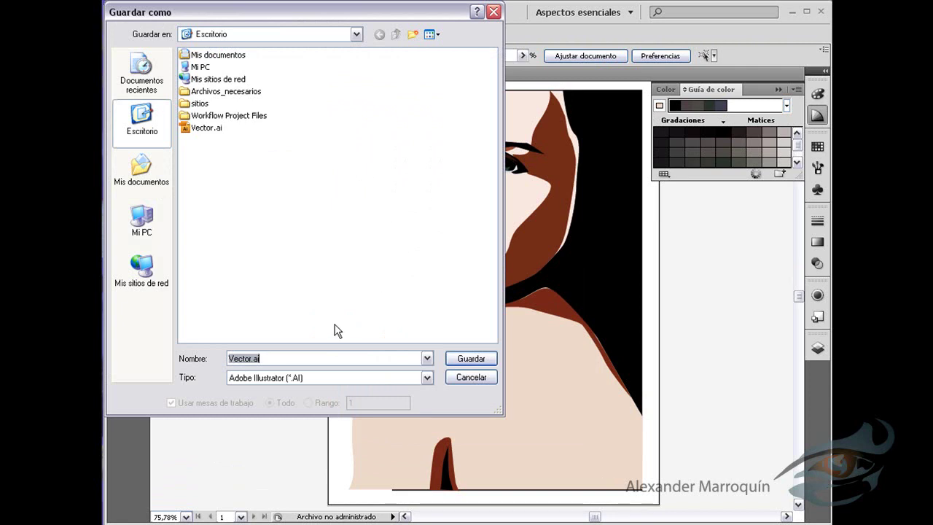
pyautogui.click(300, 377)
pyautogui.click(309, 398)
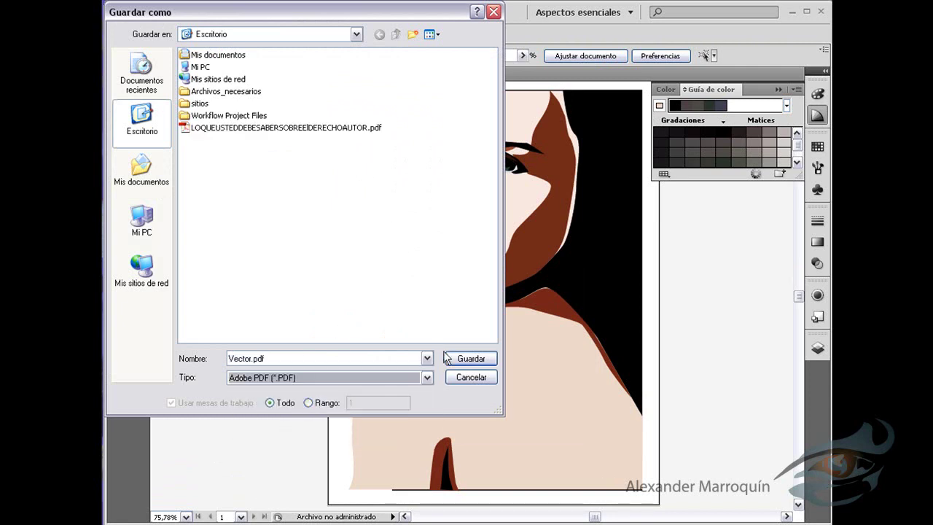
pyautogui.click(472, 357)
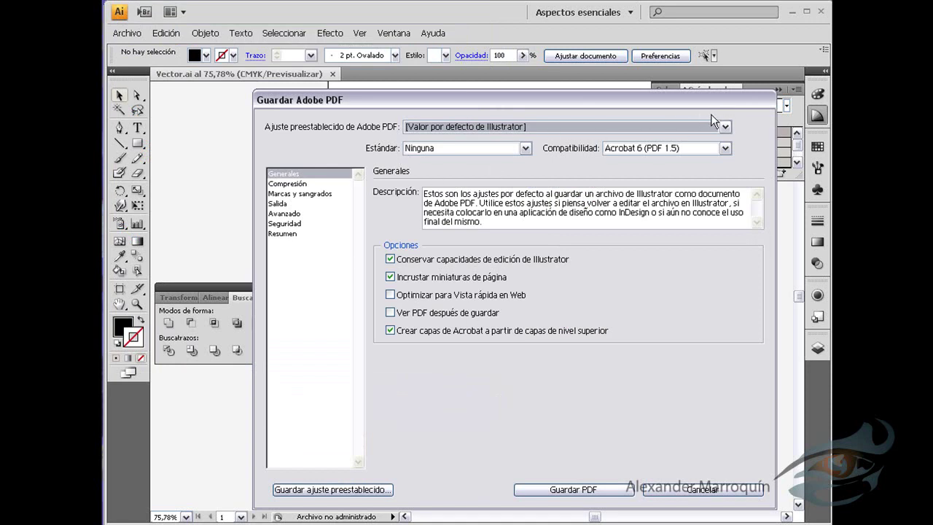
pyautogui.click(725, 126)
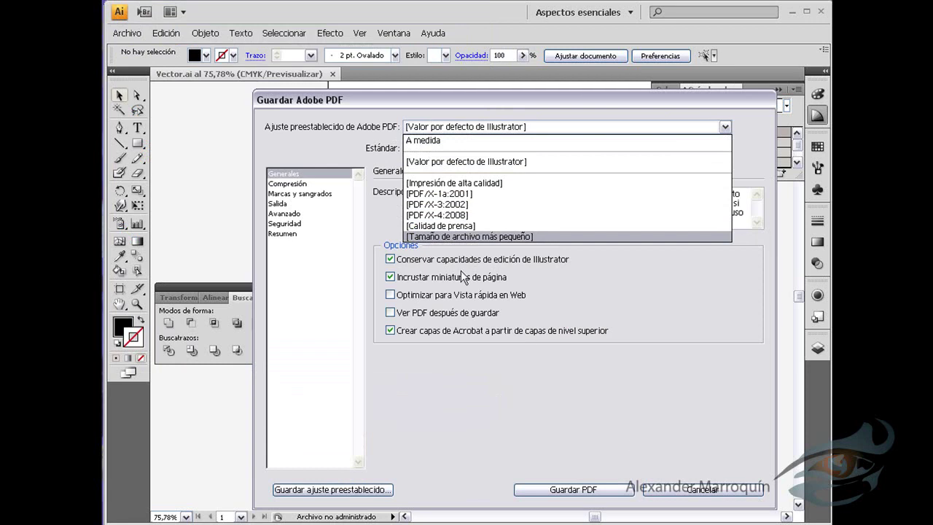
pyautogui.click(666, 496)
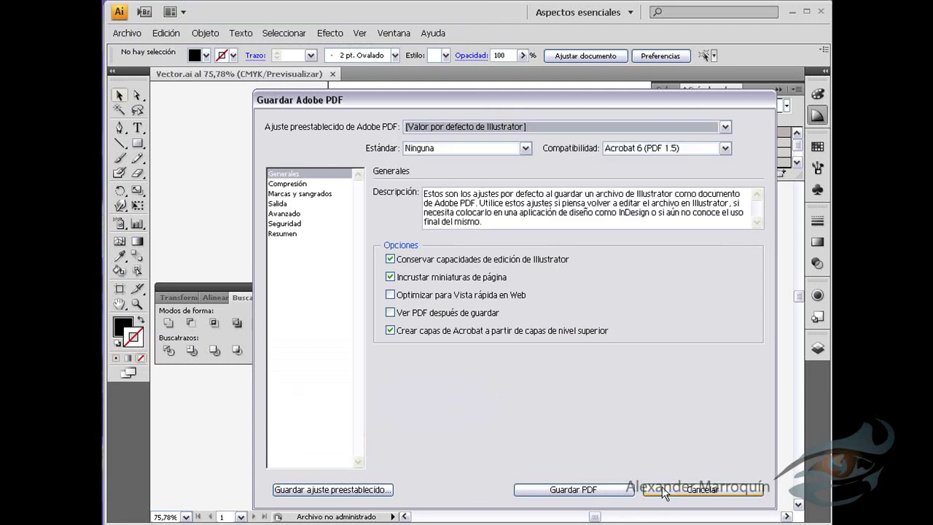
pyautogui.click(669, 495)
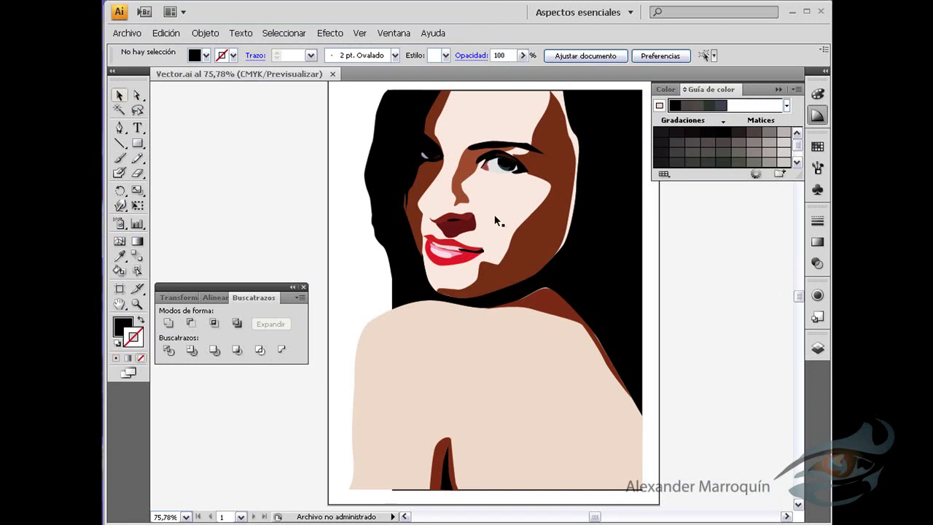
# - Zoom in on the face and outline a hair lock down its right edge with the Pen
pyautogui.scroll(2, 489, 201)
pyautogui.hscroll(2, 489, 202)
pyautogui.scroll(-1, 539, 277)
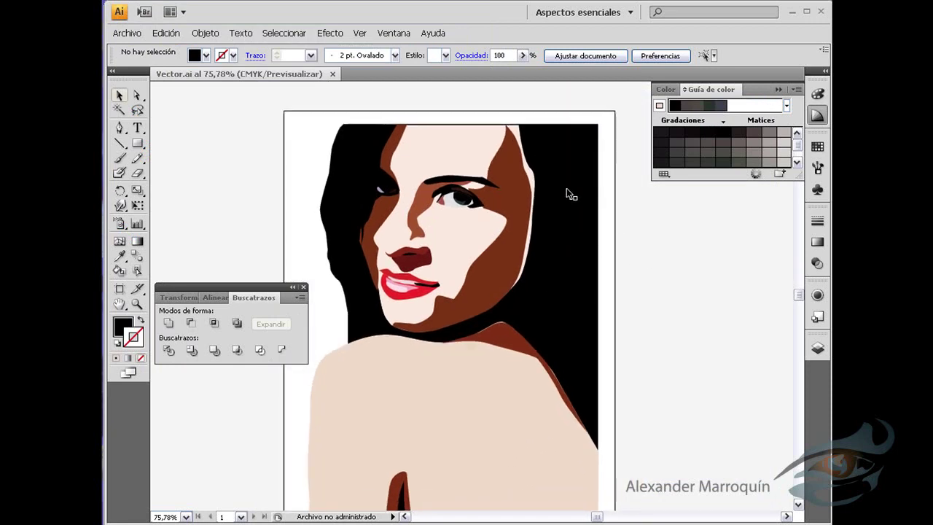
pyautogui.press('p')
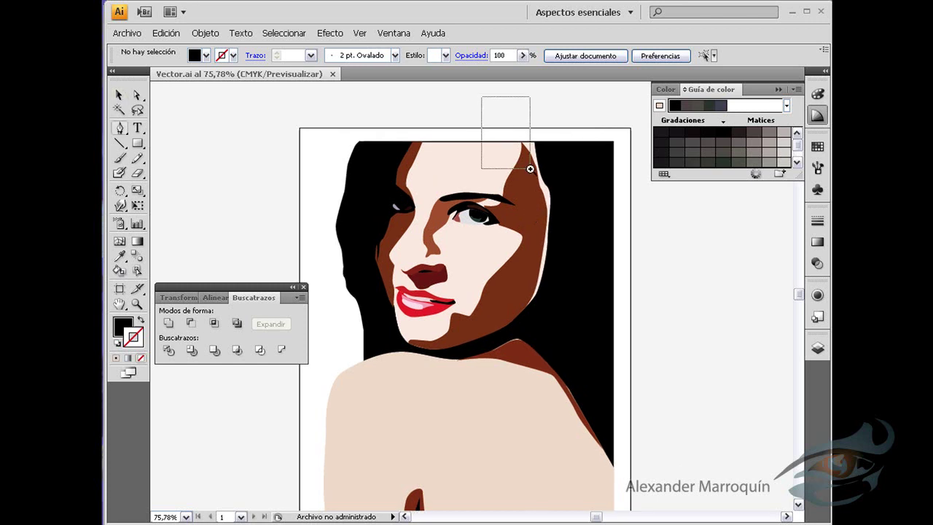
pyautogui.moveTo(484, 100); pyautogui.dragTo(627, 365)
pyautogui.click(421, 158)
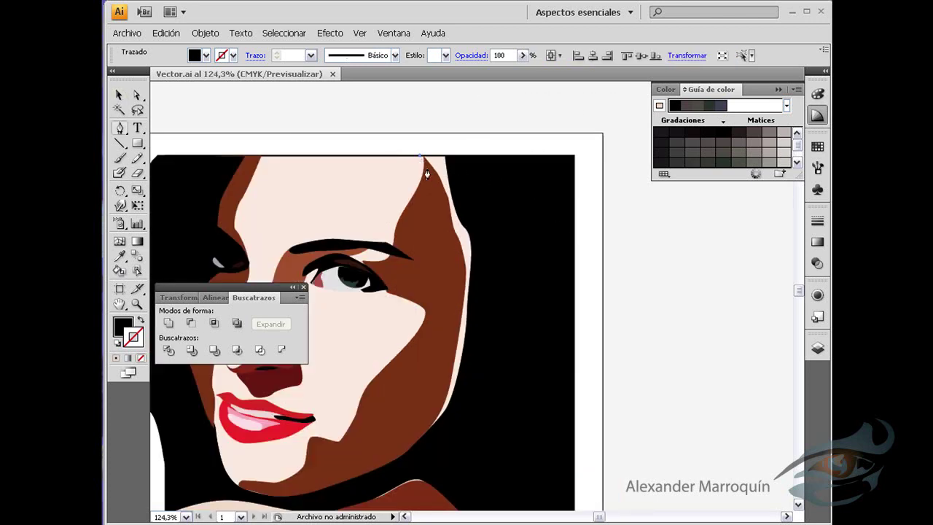
pyautogui.click(441, 253)
pyautogui.click(455, 295)
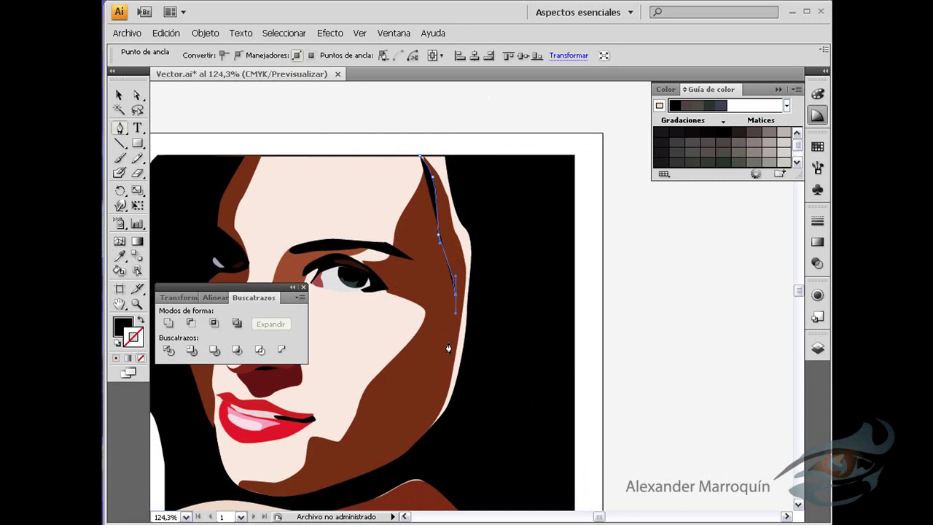
pyautogui.click(445, 375)
# - Curve the outline back up through the hair, close the black lock, and zoom out to the full portrait
pyautogui.click(427, 414)
pyautogui.click(444, 445)
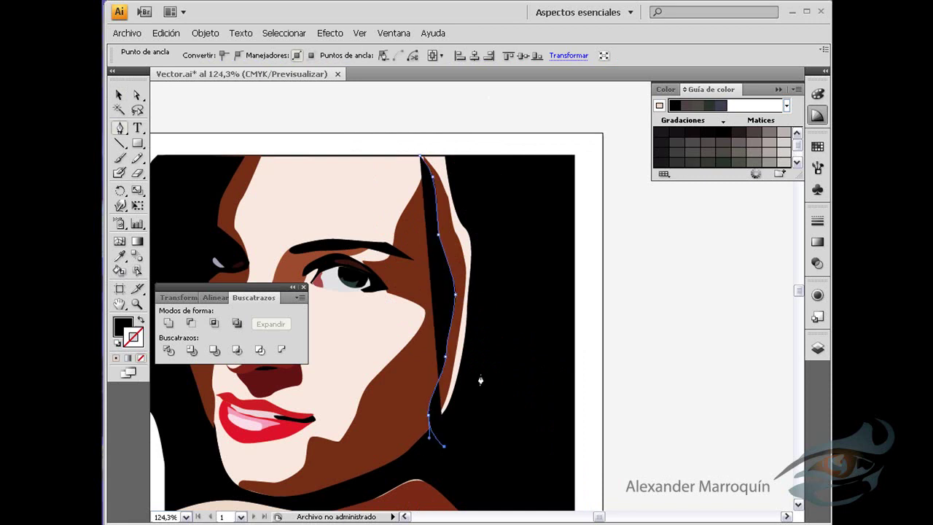
pyautogui.click(482, 370)
pyautogui.click(499, 269)
pyautogui.click(474, 155)
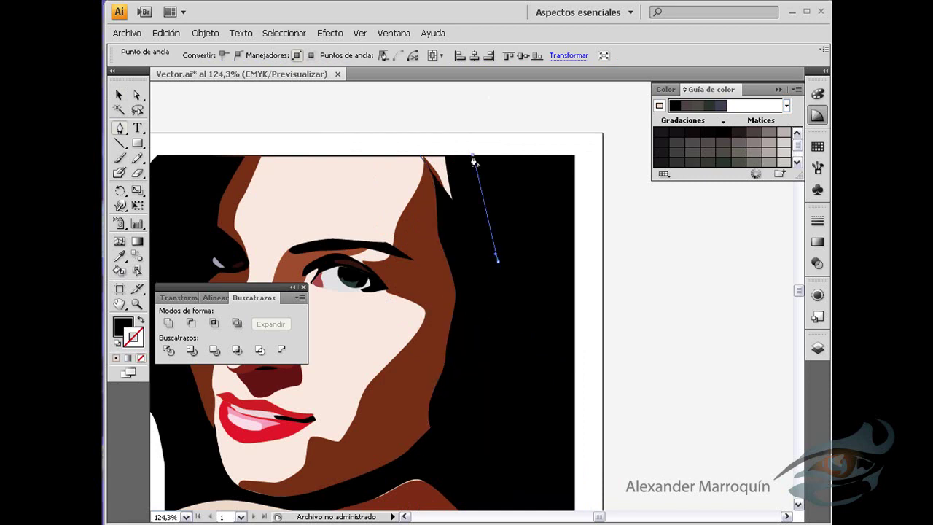
pyautogui.click(420, 160)
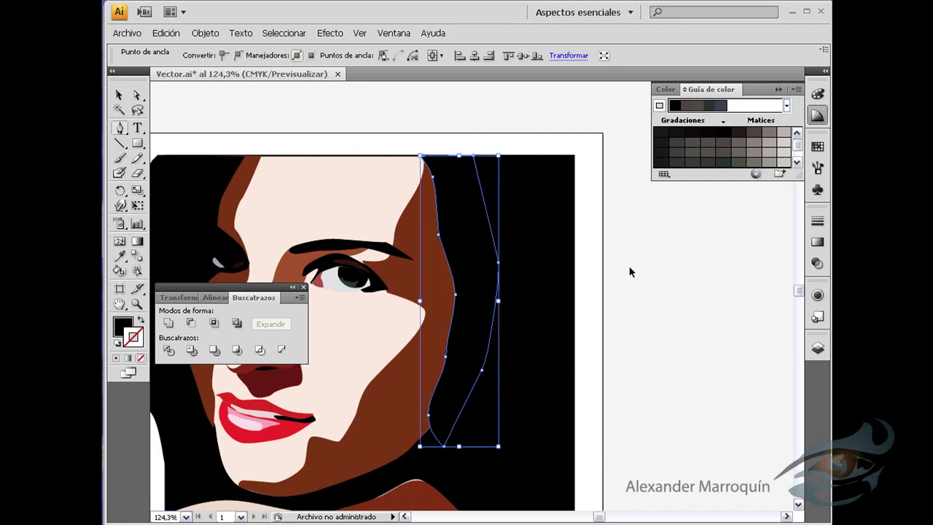
pyautogui.keyDown('ctrl'); pyautogui.click(628, 271); pyautogui.keyUp('ctrl')
pyautogui.moveTo(456, 351); pyautogui.dragTo(555, 259)
pyautogui.hotkey('ctrl', '-')
pyautogui.hotkey('ctrl', '-')
pyautogui.moveTo(467, 327); pyautogui.dragTo(547, 316)
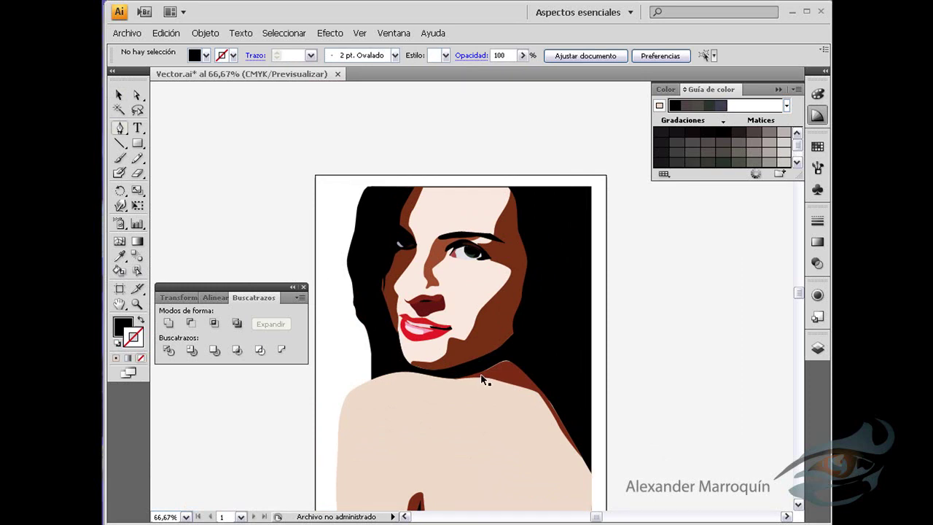
# - Save Vector.ai with the new black hair shape beside the cheek
pyautogui.hotkey('ctrl', 's')
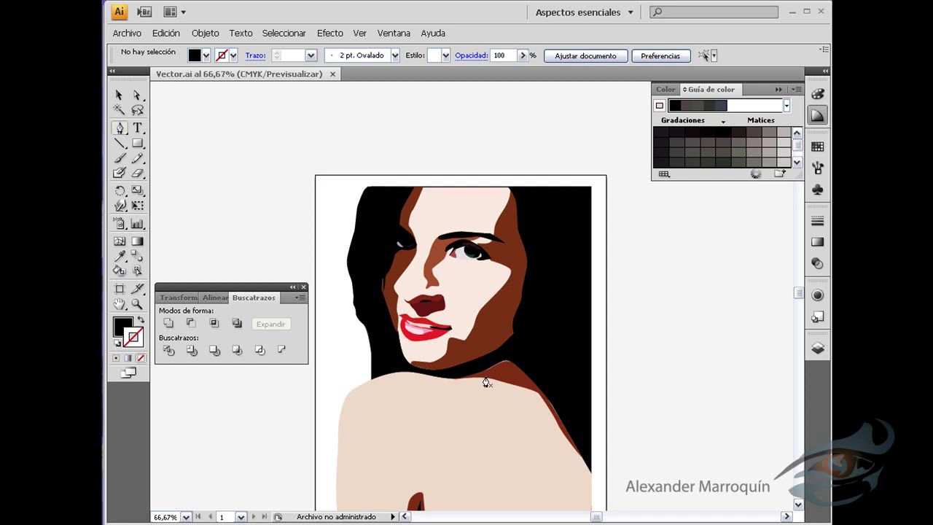